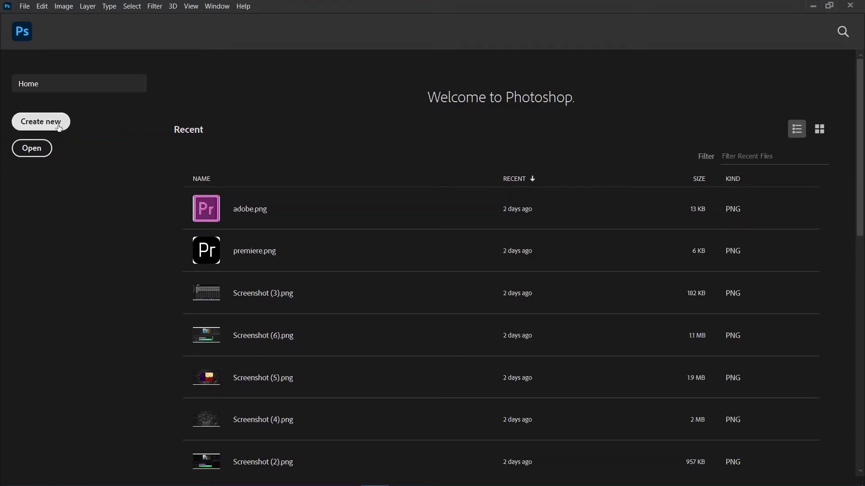
Create a 1000 × 1000 px document from the grid preset and unlock its background as Layer 0.
click(40, 121)
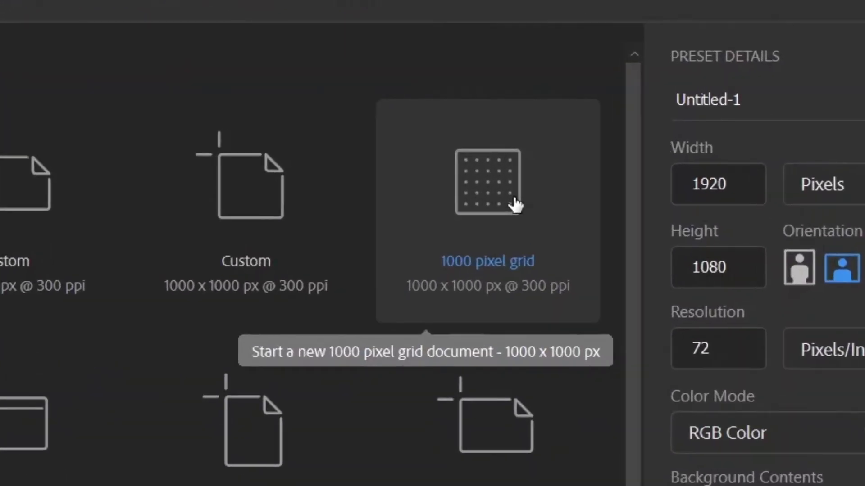
click(514, 205)
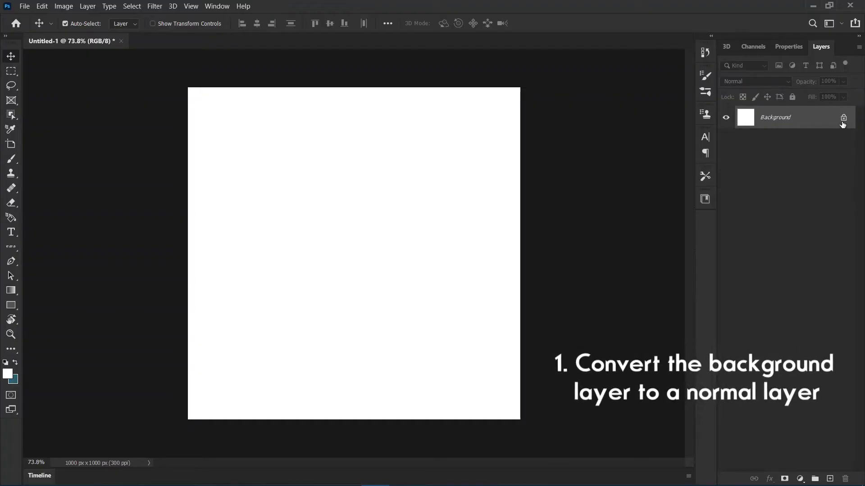
click(844, 118)
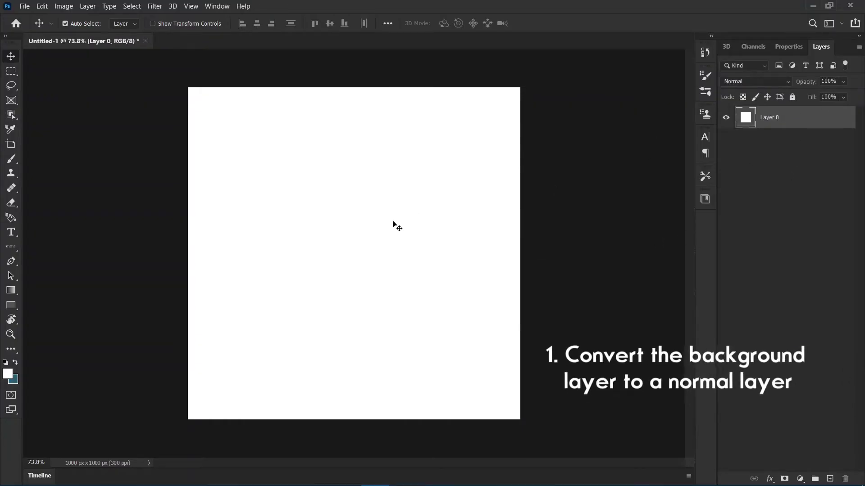
click(723, 120)
click(725, 119)
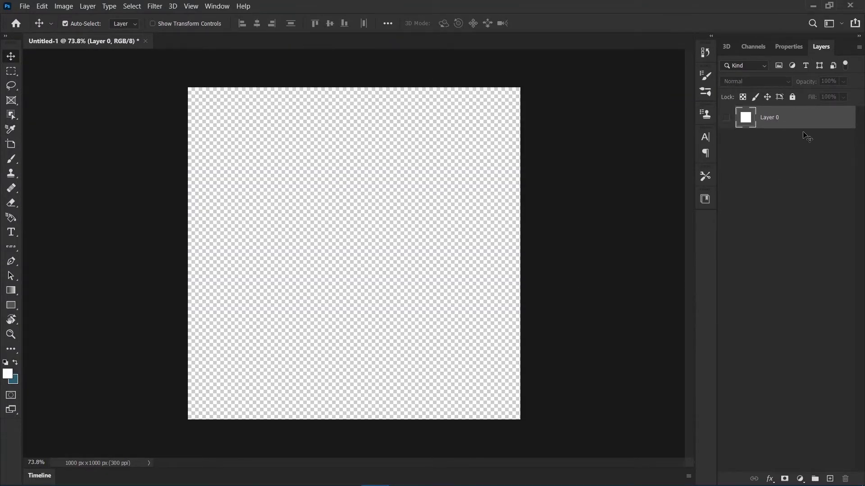
click(726, 116)
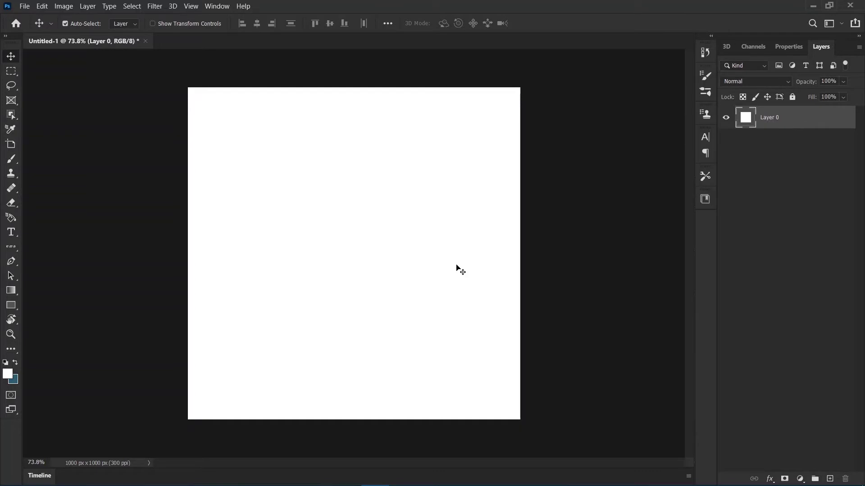
click(11, 305)
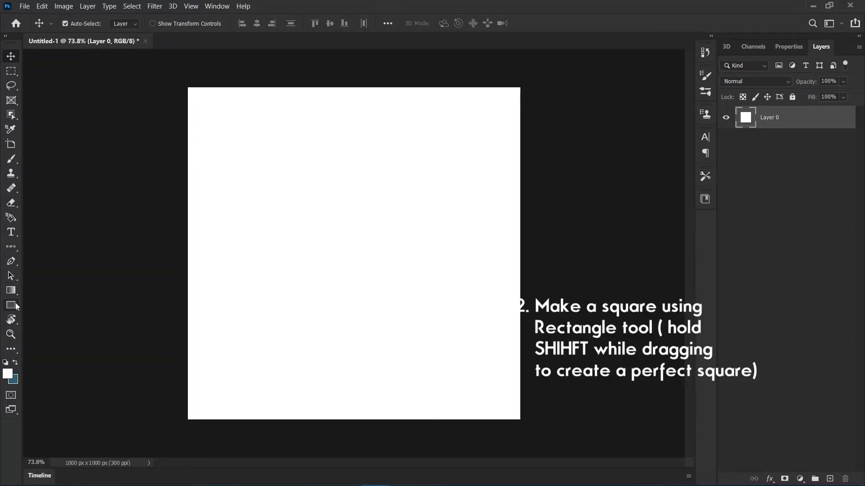
Draw a 500 px square with dark purple fill and a #8C3E9B border about 10 px wide.
click(59, 304)
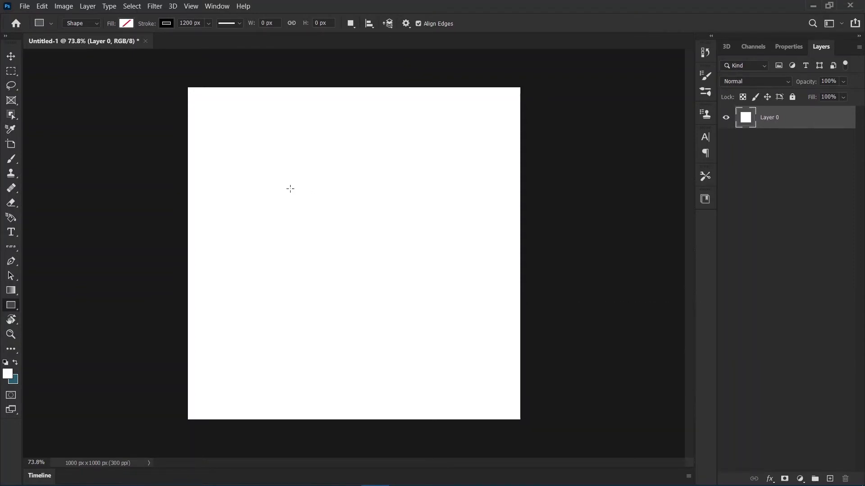
mouse_move(284, 171)
mouse_down()
mouse_move(459, 363)
mouse_move(451, 353)
mouse_up()
click(749, 117)
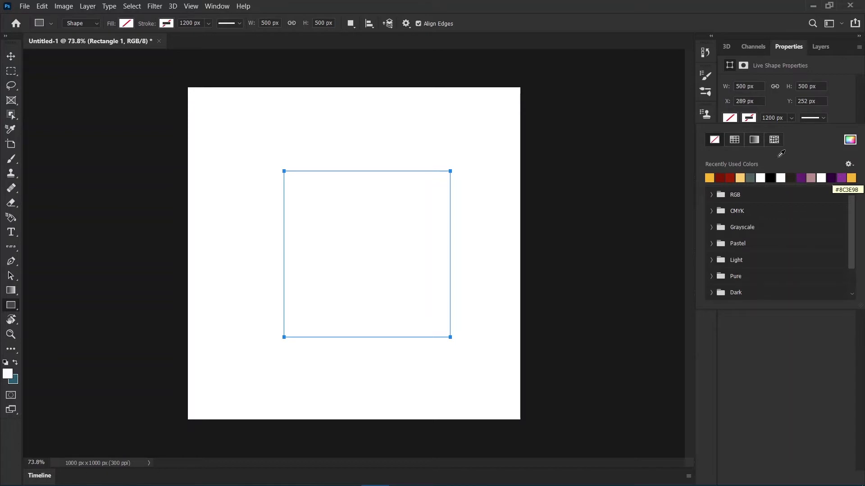
click(842, 177)
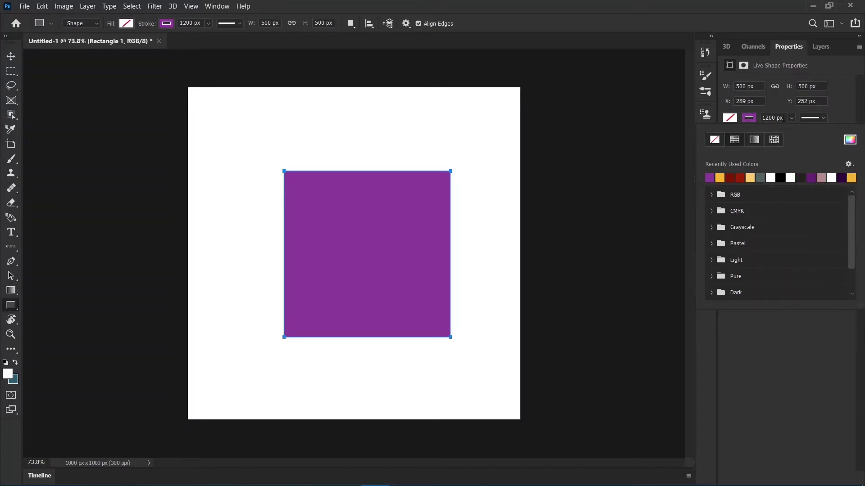
click(790, 118)
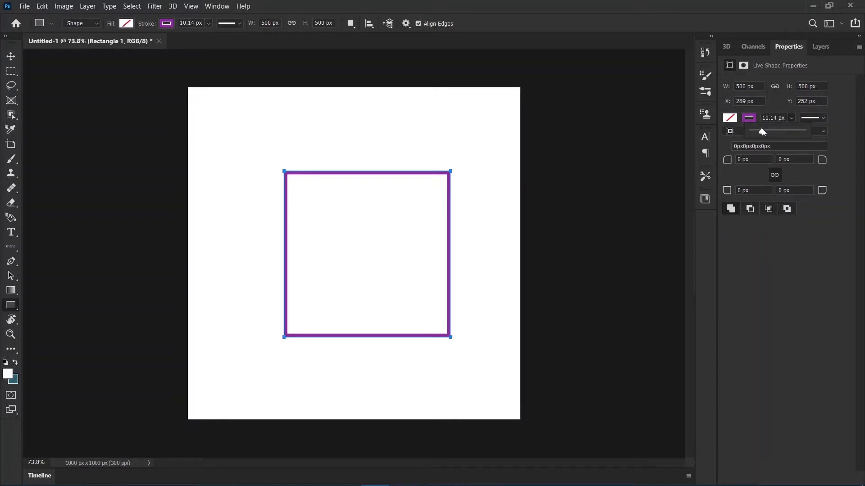
click(730, 118)
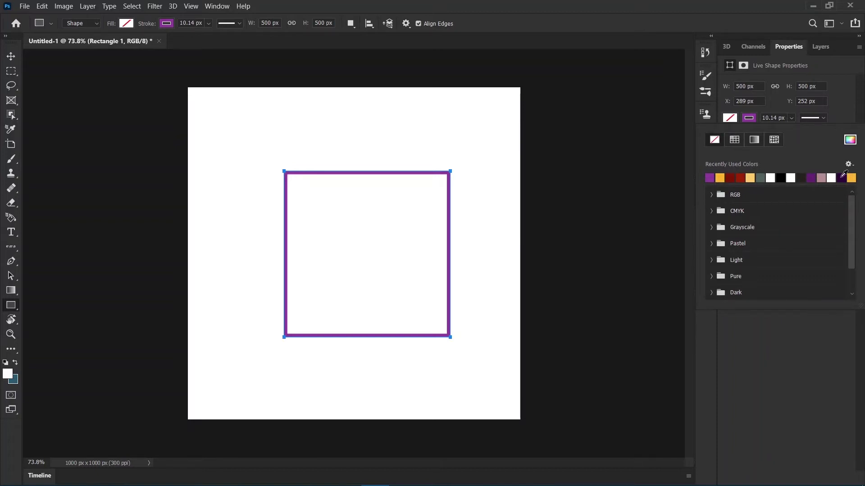
click(842, 177)
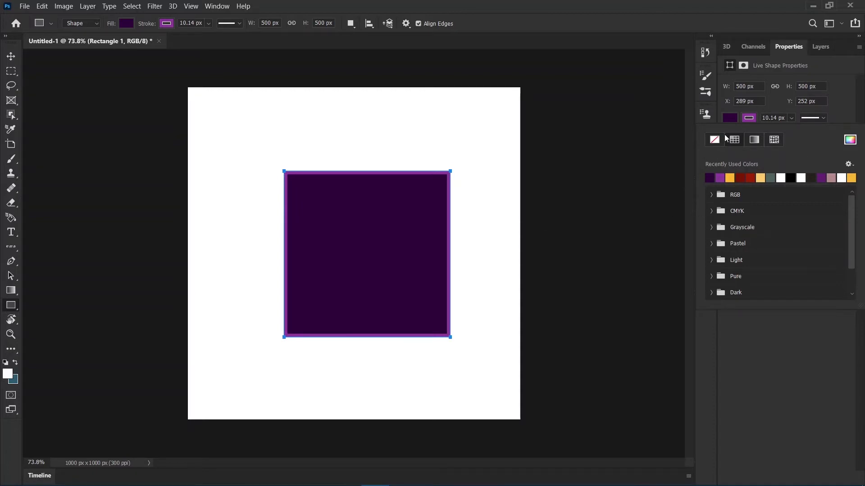
click(817, 45)
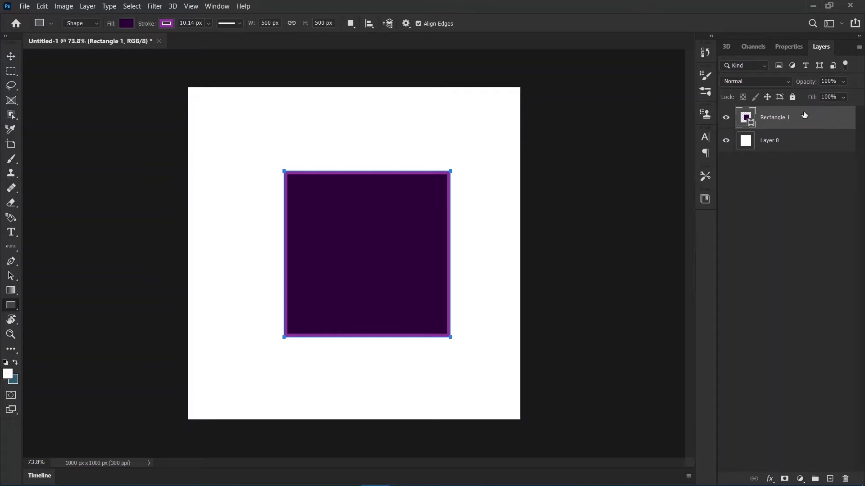
Add a new layer and eyedrop the square's purple border as the text colour.
click(829, 479)
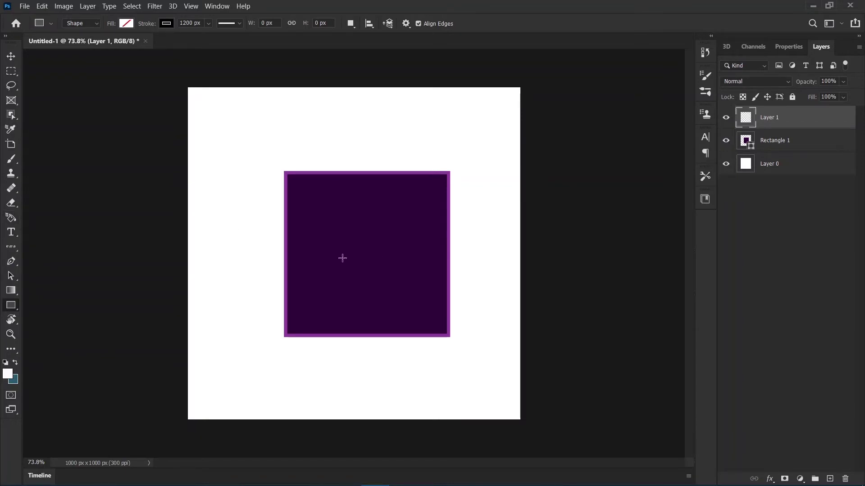
click(11, 232)
click(451, 23)
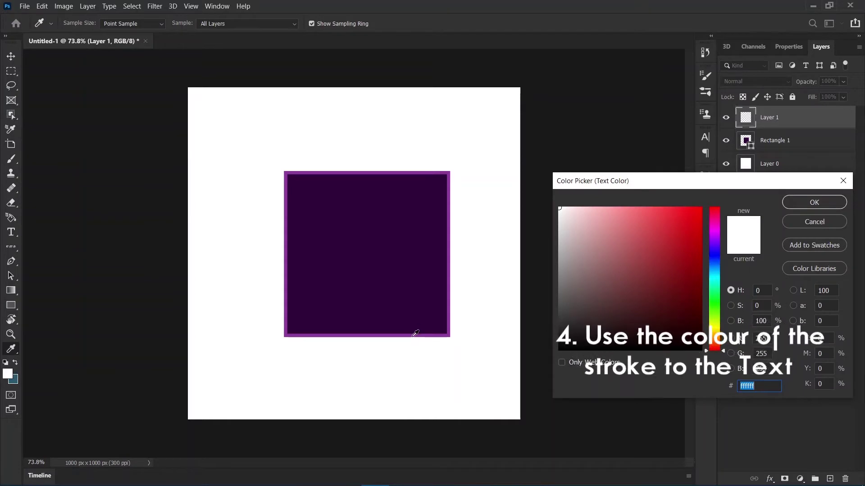
click(415, 333)
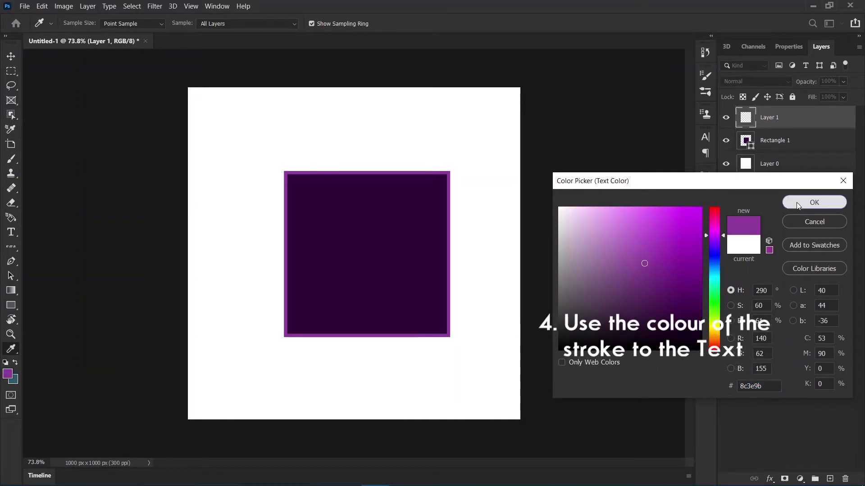
key(Return)
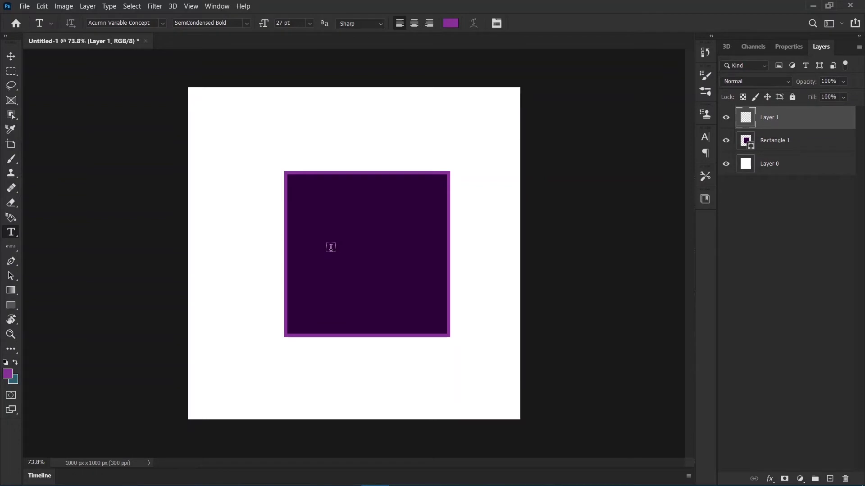
Type Pr, enlarge it to 81 pt and place it inside the square.
click(331, 248)
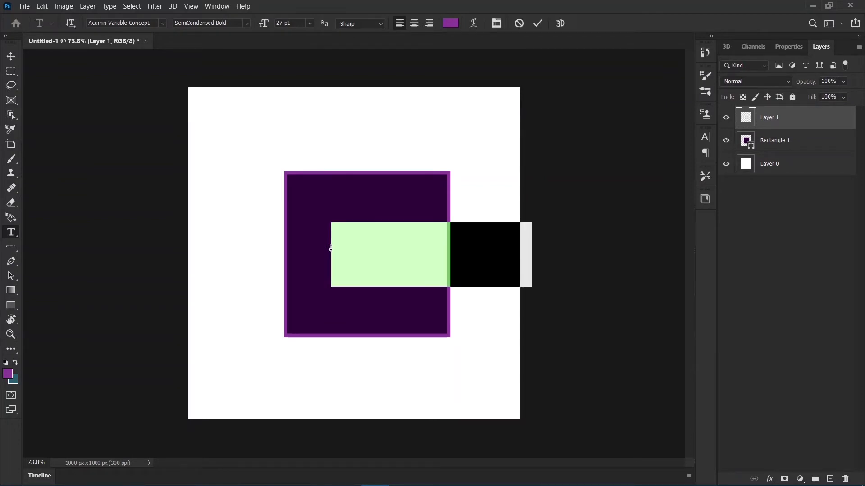
text(Lorem Ipsum)
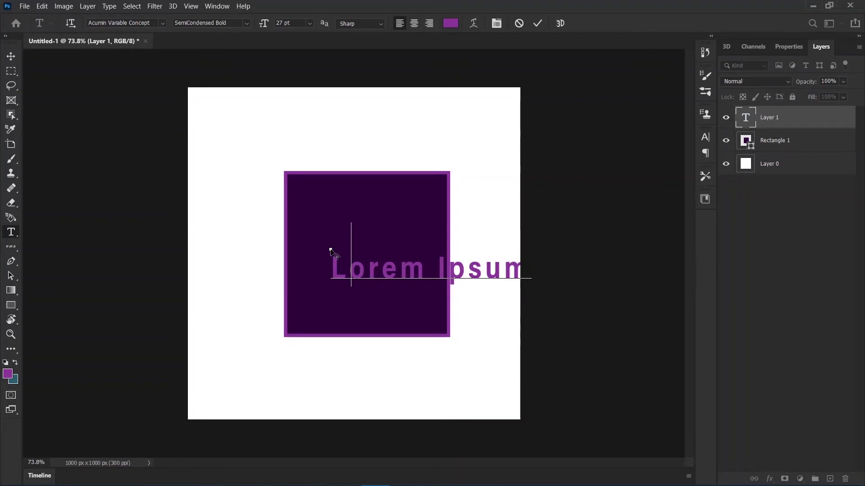
text(o)
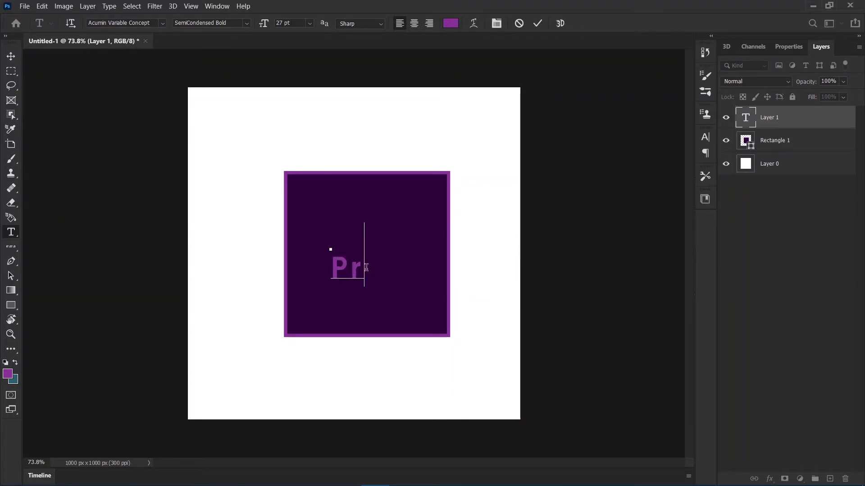
key(ctrl+a)
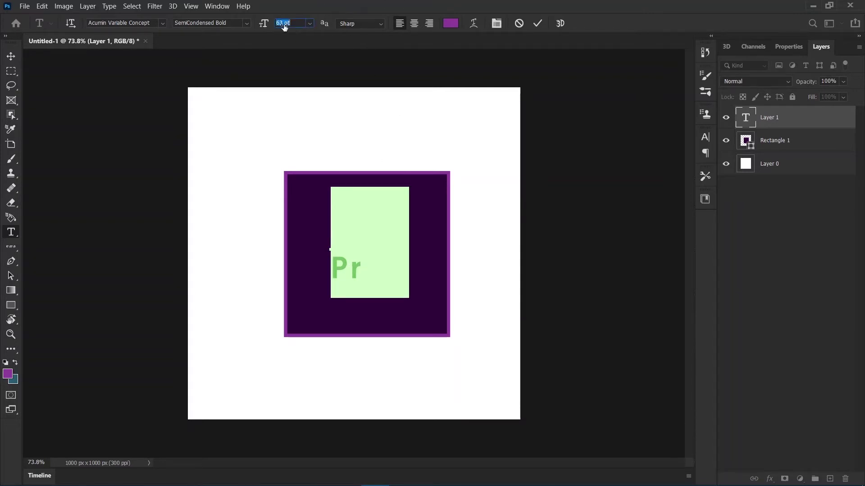
mouse_move(260, 26)
mouse_down()
mouse_move(284, 27)
mouse_move(274, 30)
mouse_up()
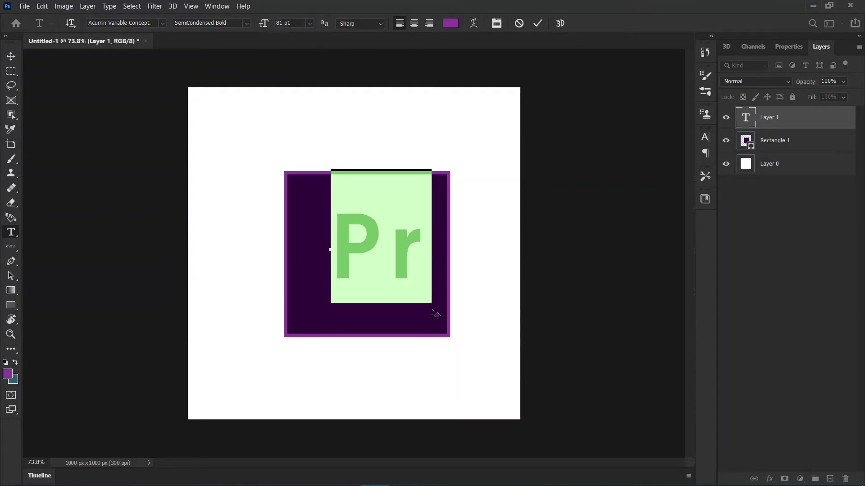
drag(434, 316, 420, 320)
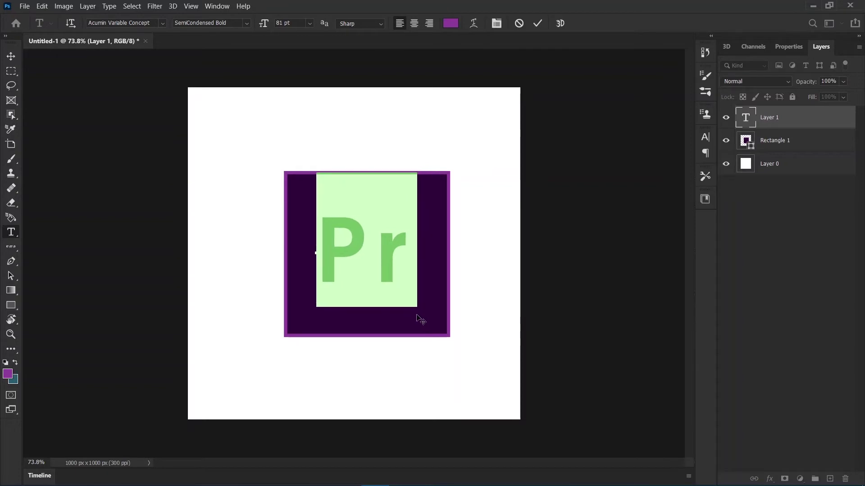
click(536, 23)
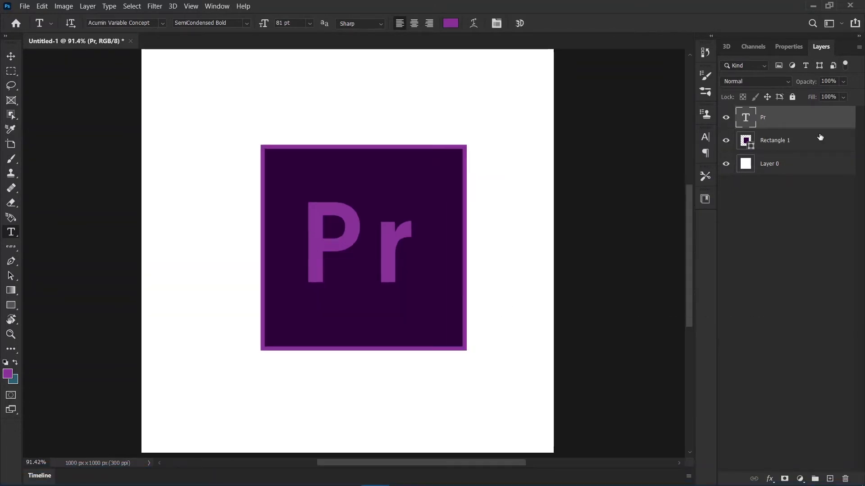
Keep the square's dark fill and change its border to brighter purple #b743cd.
click(820, 137)
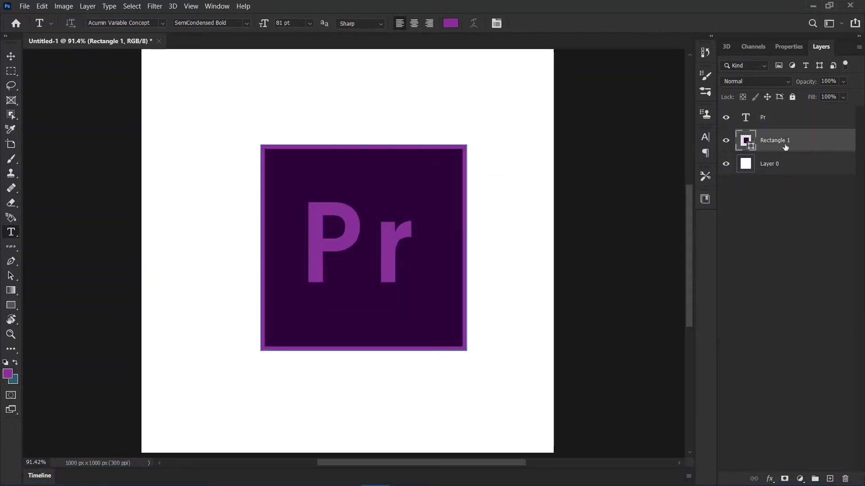
click(788, 46)
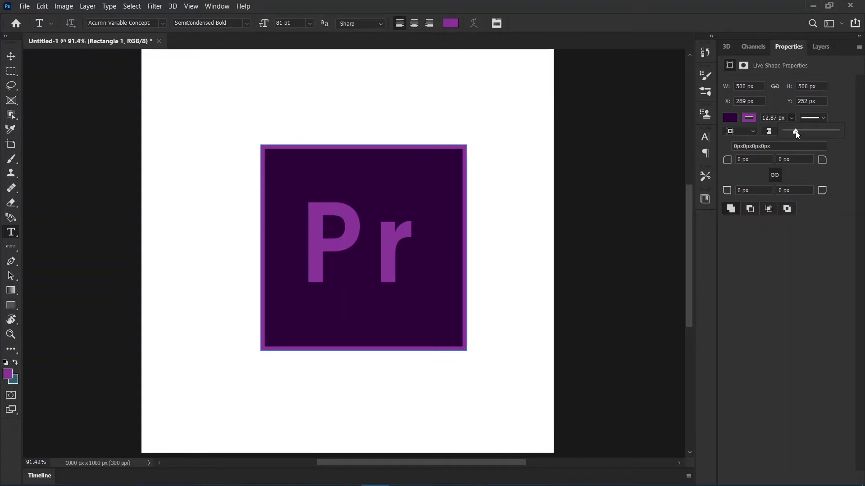
drag(794, 131, 795, 132)
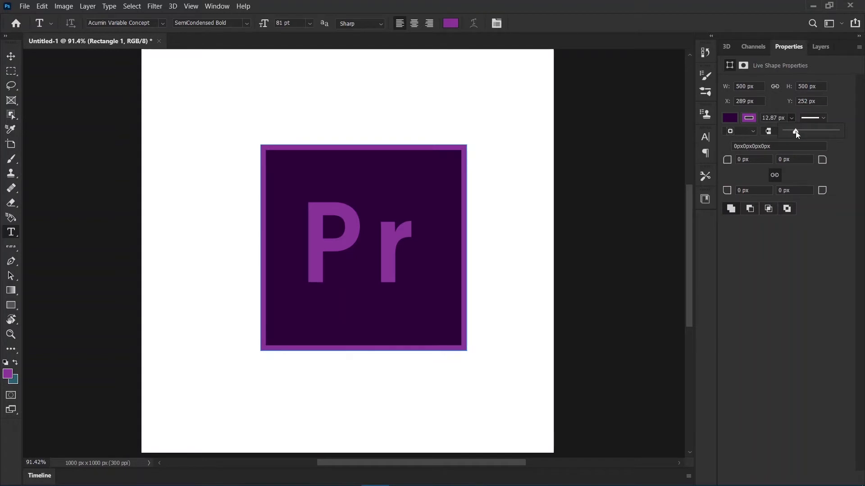
click(749, 118)
click(748, 120)
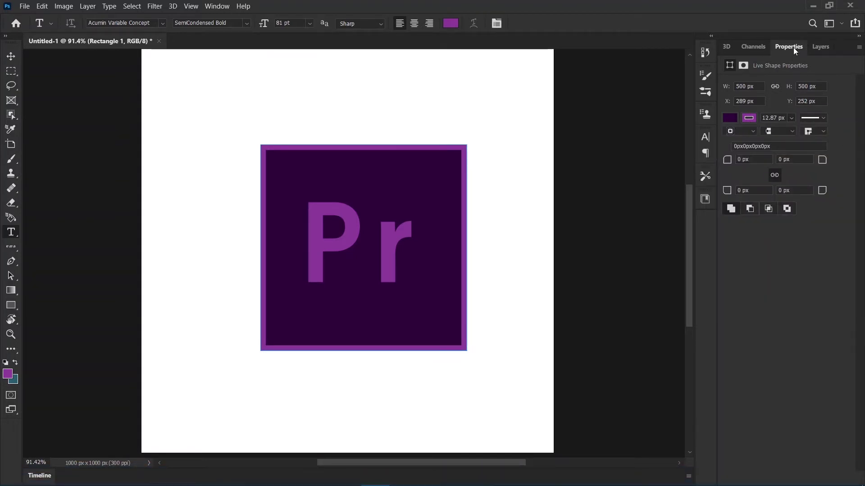
click(729, 118)
click(850, 140)
drag(668, 190, 671, 166)
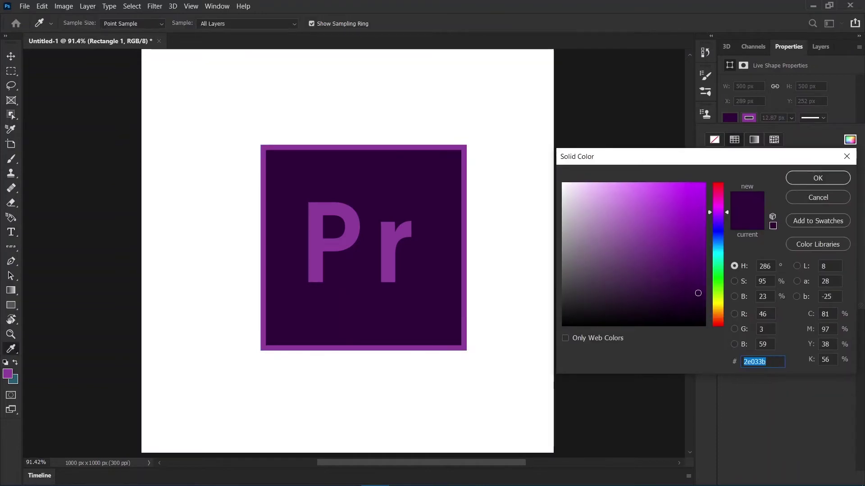
click(817, 178)
click(748, 118)
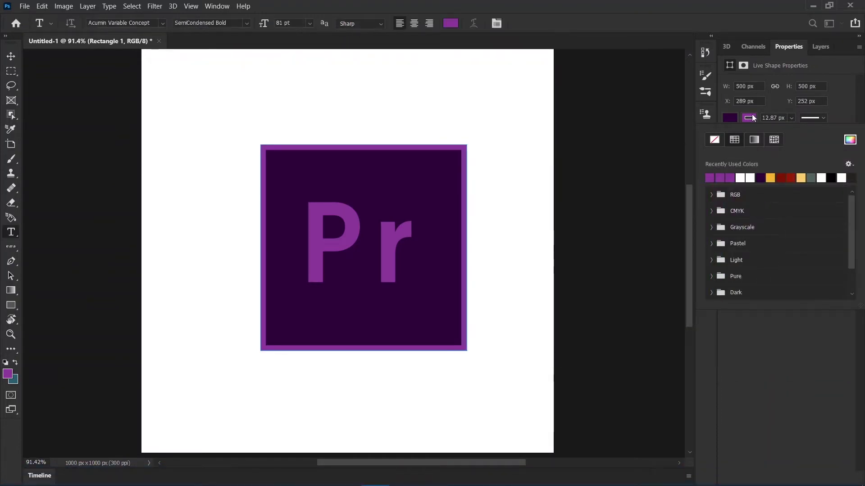
click(849, 139)
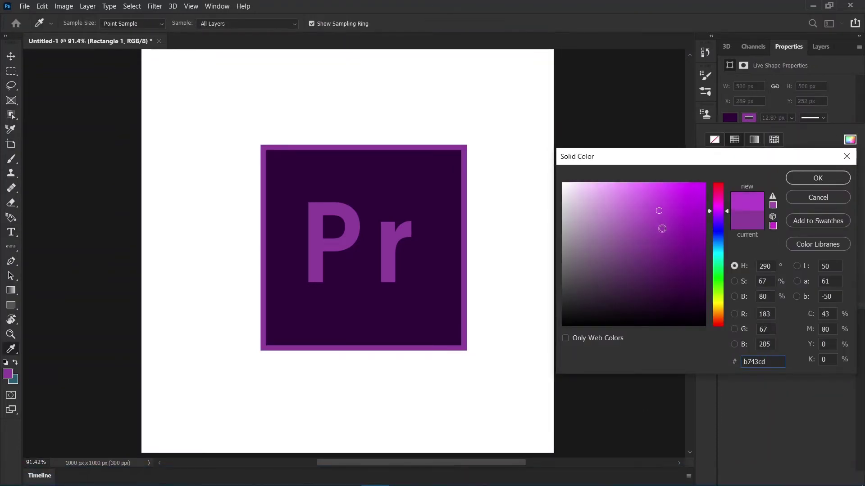
click(806, 178)
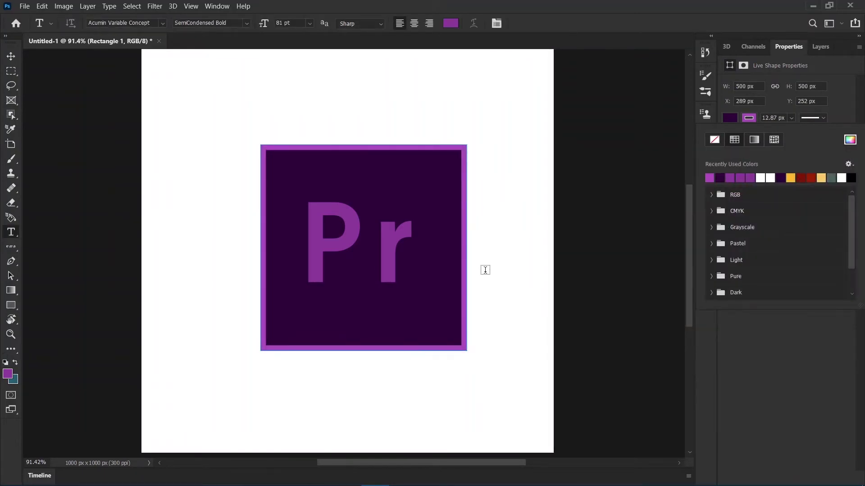
Free Transform the rectangle and commit it without changes.
click(821, 47)
scroll(486, 268, down, 3)
key(ctrl+t)
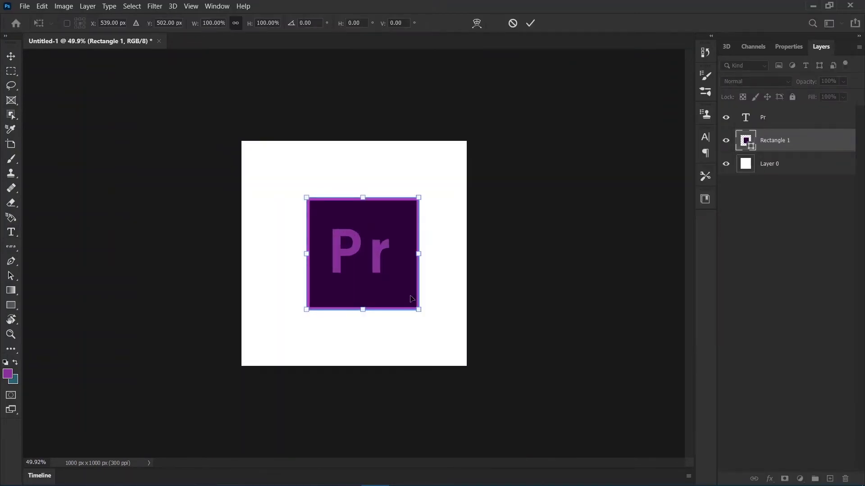
scroll(396, 239, up, 2)
key(Return)
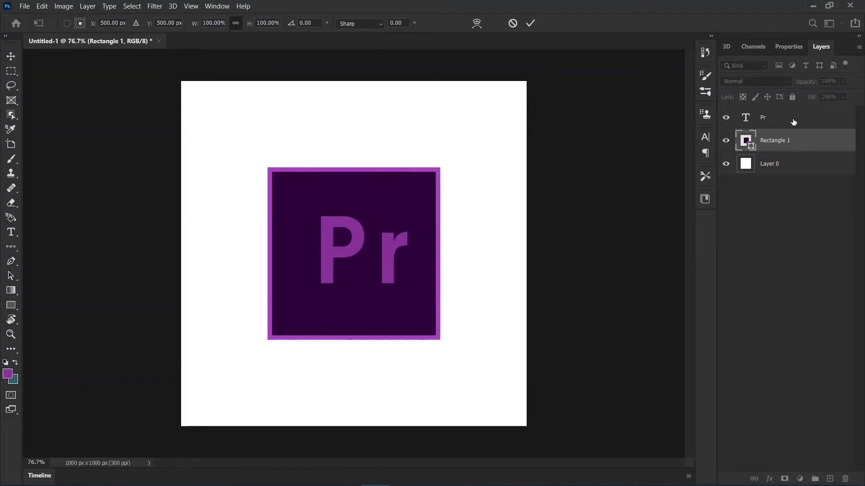
Free Transform the Pr text layer to centre it in the square.
click(775, 118)
scroll(773, 118, up, 2)
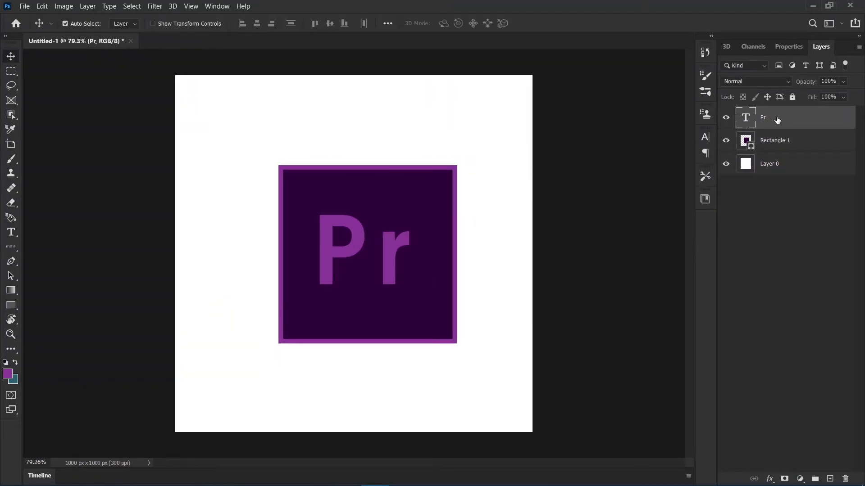
key(ctrl+t)
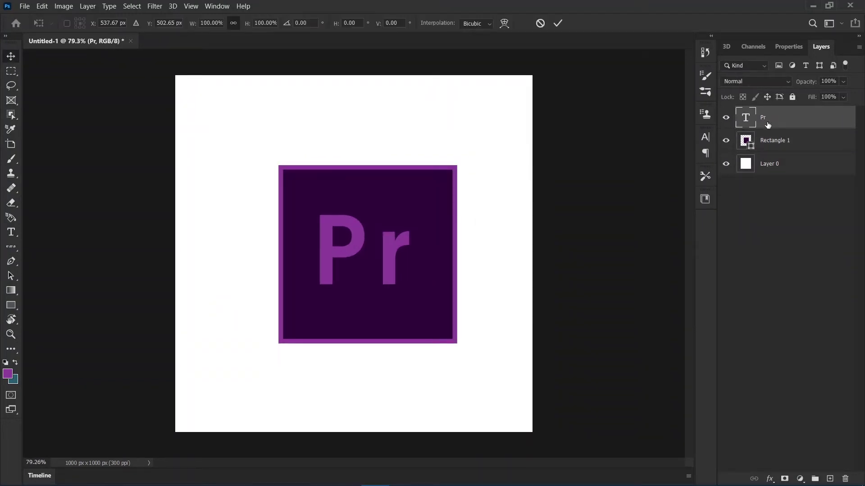
drag(380, 243, 378, 244)
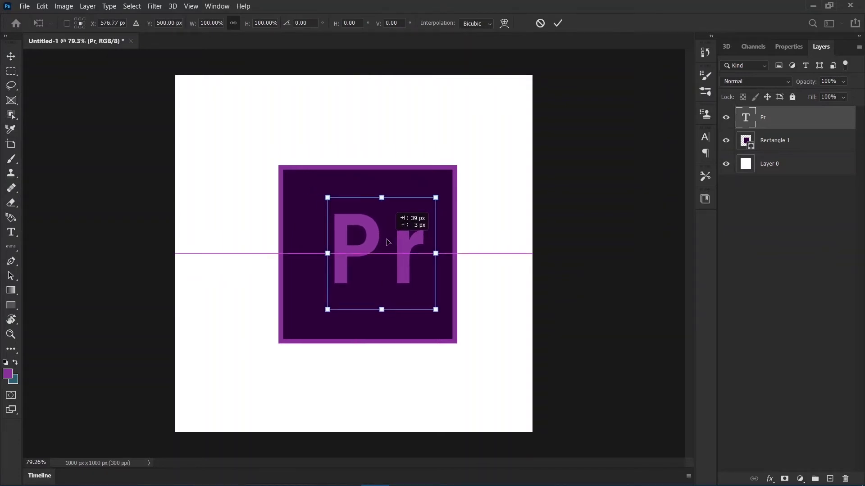
drag(390, 243, 373, 242)
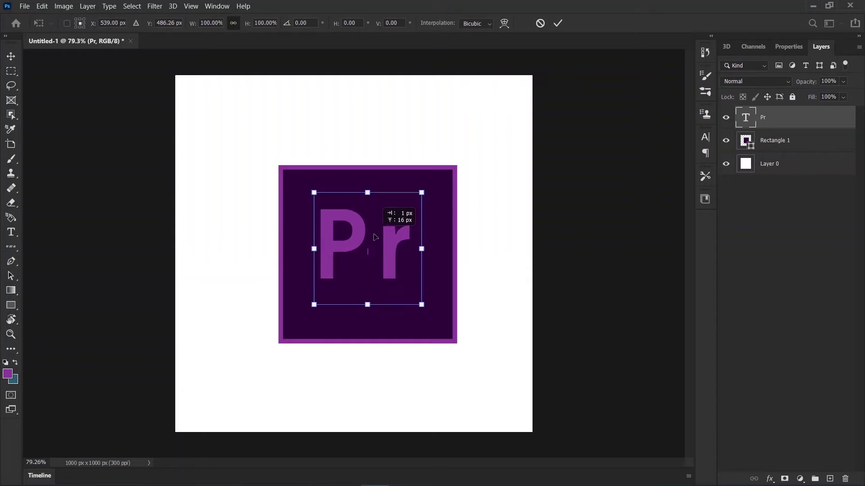
key(Return)
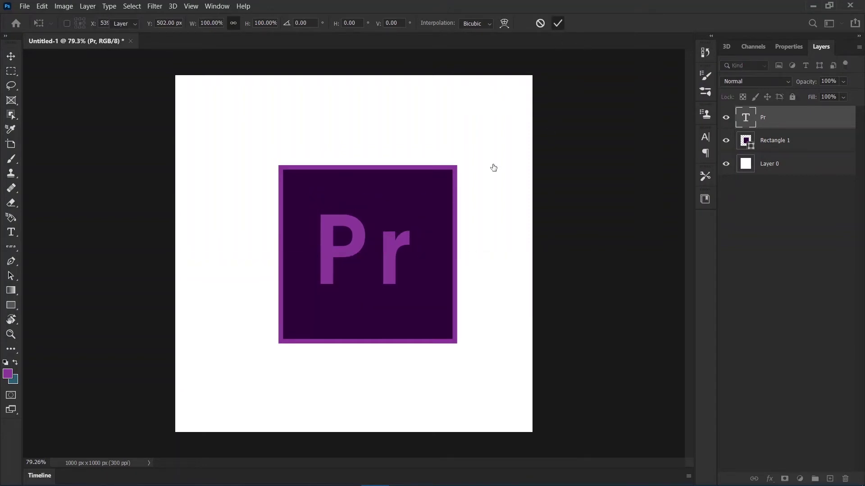
scroll(448, 225, down, 5)
scroll(456, 228, down, 3)
scroll(456, 229, up, 8)
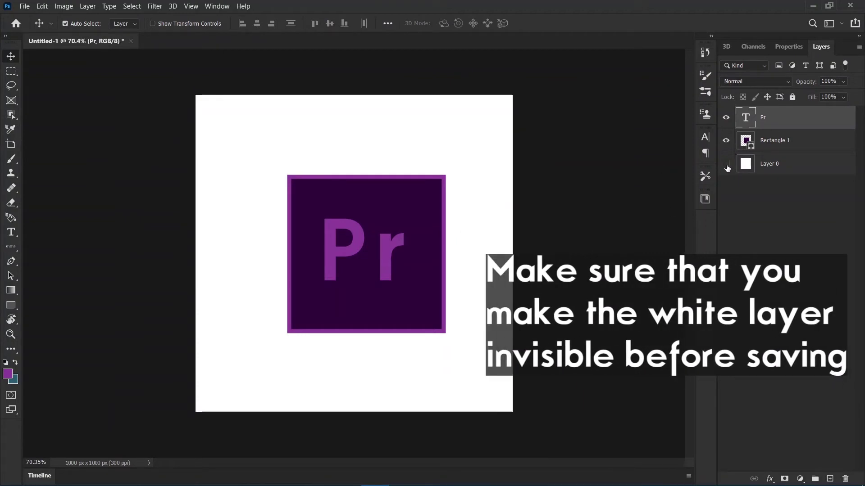
Scroll the Layers panel down to the remaining Layer 0.
scroll(399, 285, down, 1)
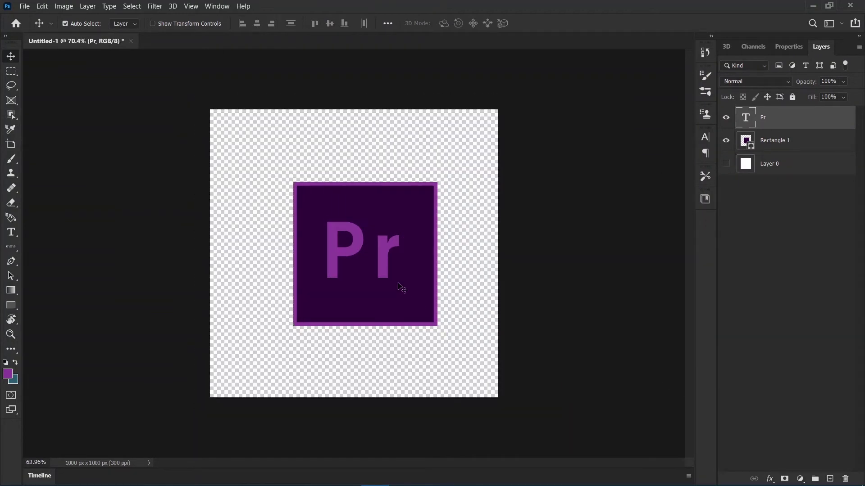
scroll(402, 287, down, 3)
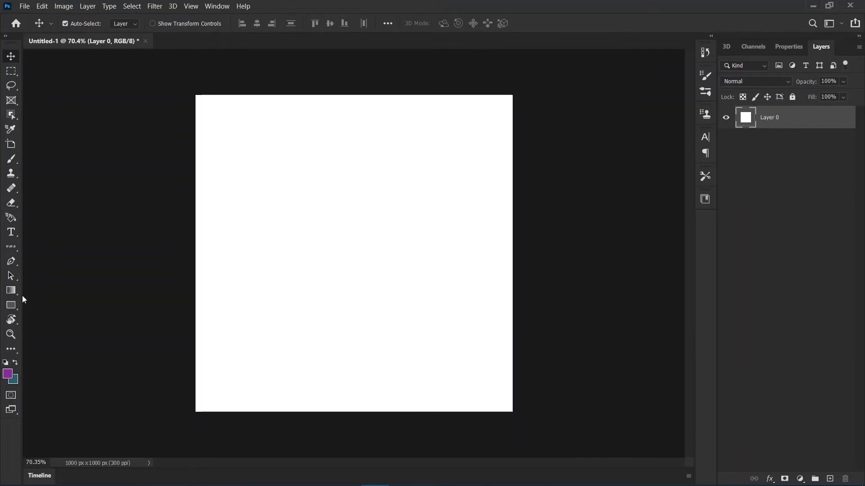
Draw a 518 × 518 px square near the canvas centre.
click(8, 308)
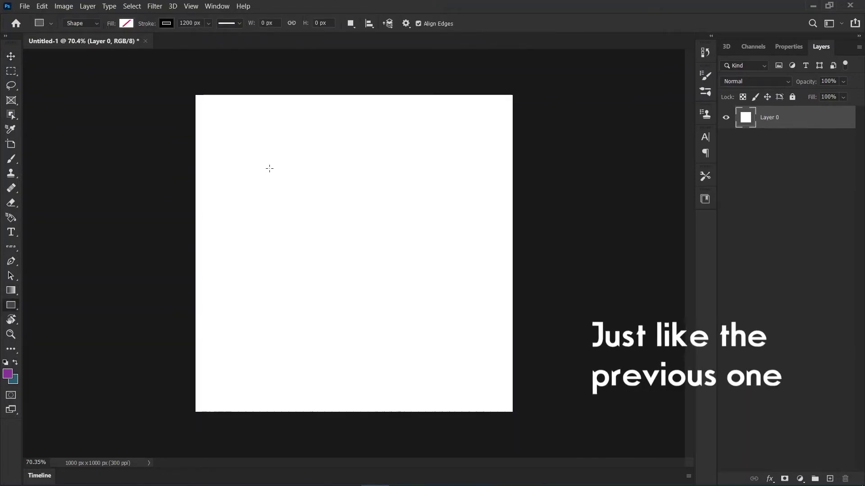
drag(264, 164, 414, 343)
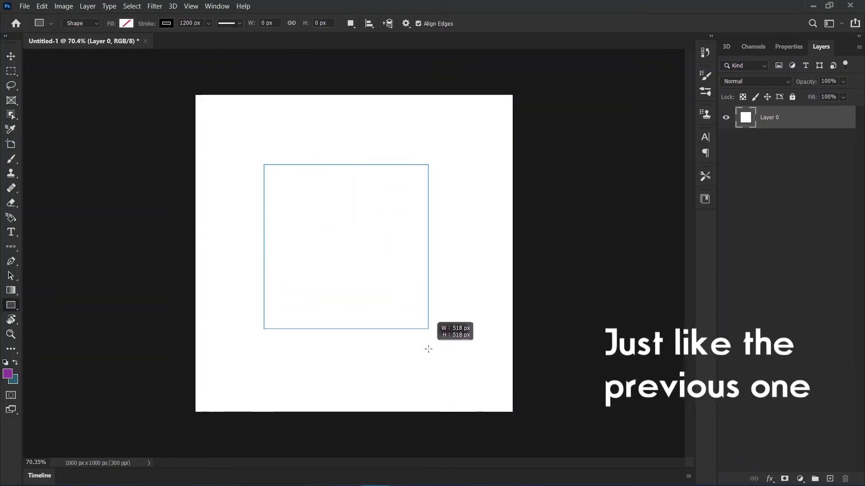
drag(414, 343, 428, 348)
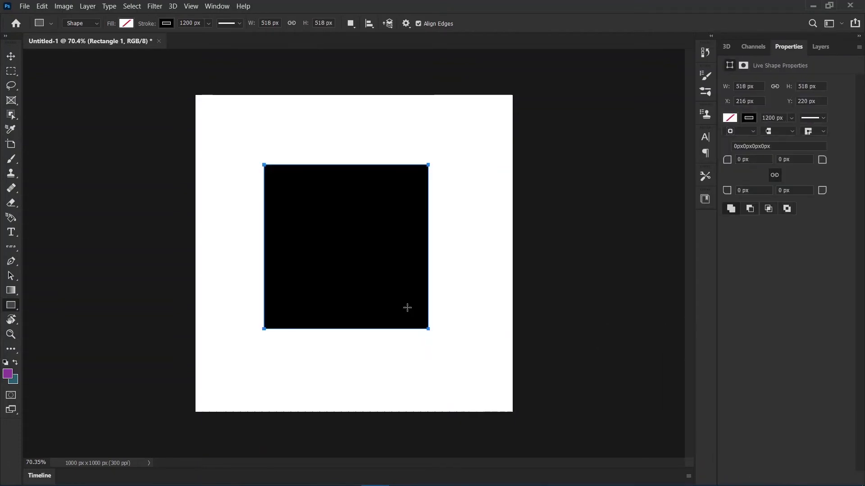
scroll(344, 247, down, 2)
scroll(343, 246, up, 2)
Set the square's fill to dark navy #0b1e3b.
click(730, 118)
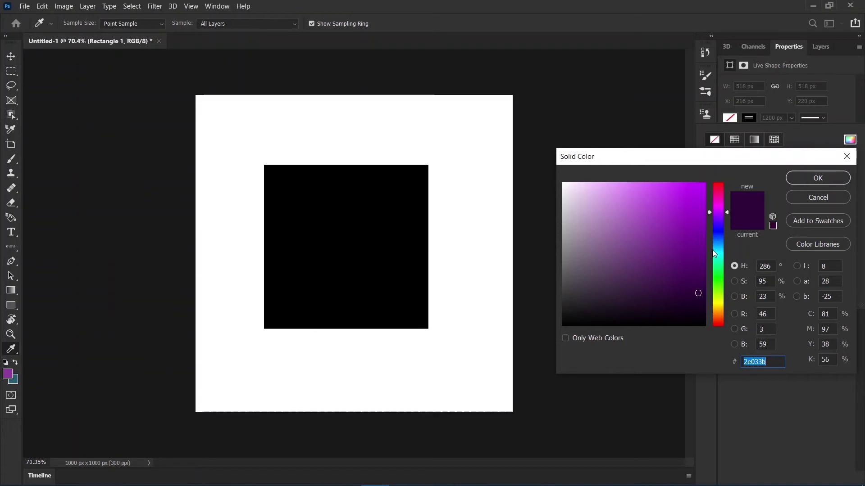
click(716, 239)
mouse_move(716, 238)
mouse_down()
mouse_move(722, 251)
mouse_move(716, 239)
mouse_up()
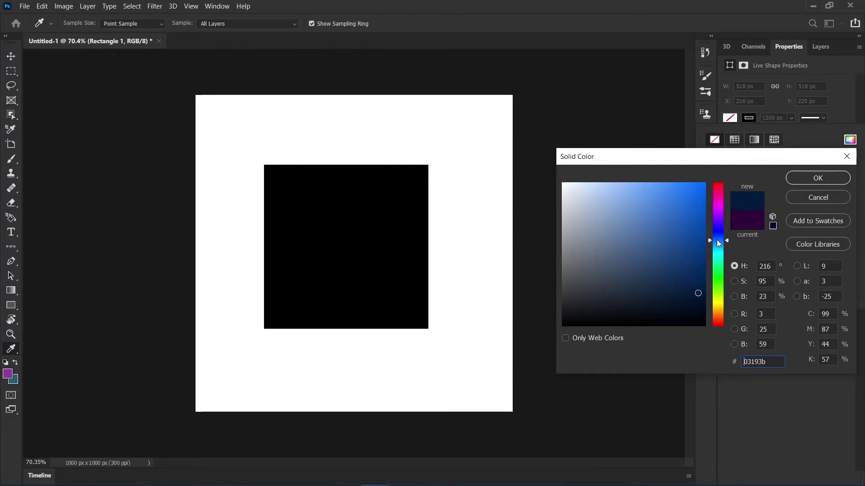
mouse_move(688, 287)
mouse_down()
mouse_move(679, 279)
mouse_move(679, 294)
mouse_up()
click(816, 178)
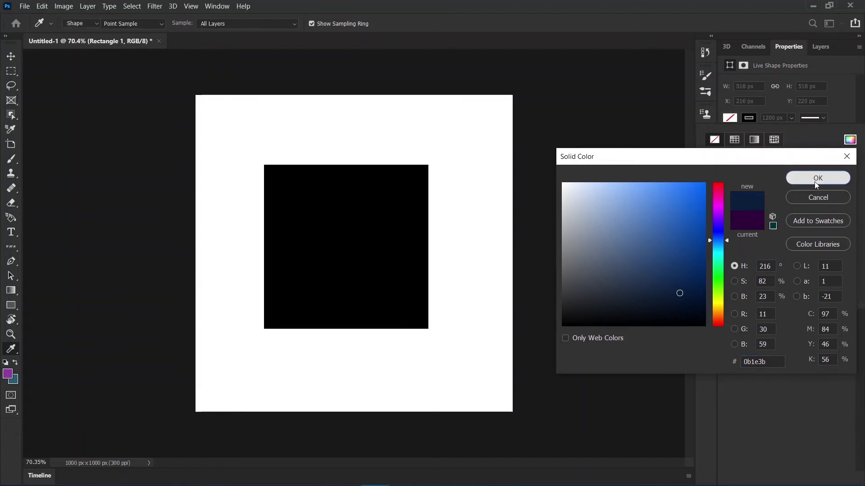
click(749, 118)
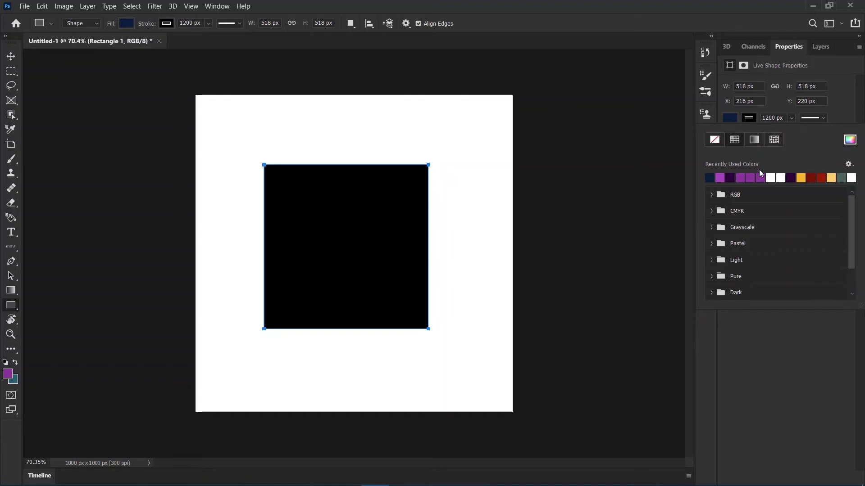
Give the navy square a medium blue border colour.
click(855, 140)
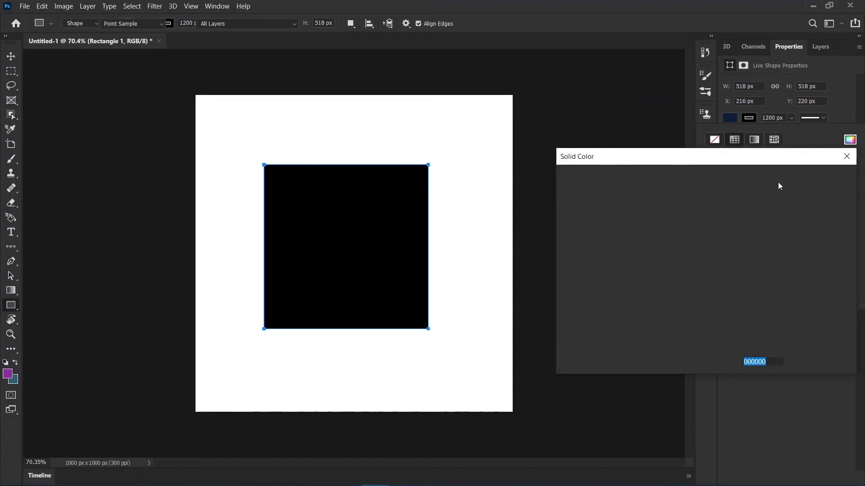
click(717, 249)
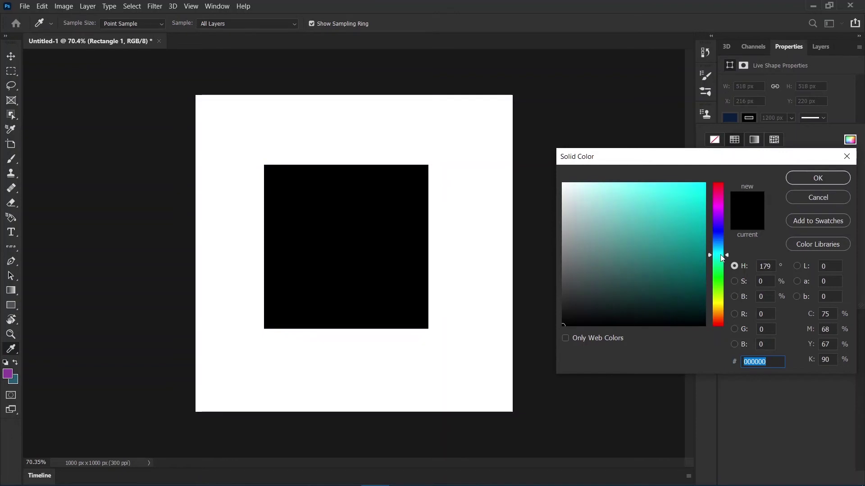
drag(717, 248, 722, 246)
click(676, 199)
drag(676, 199, 678, 252)
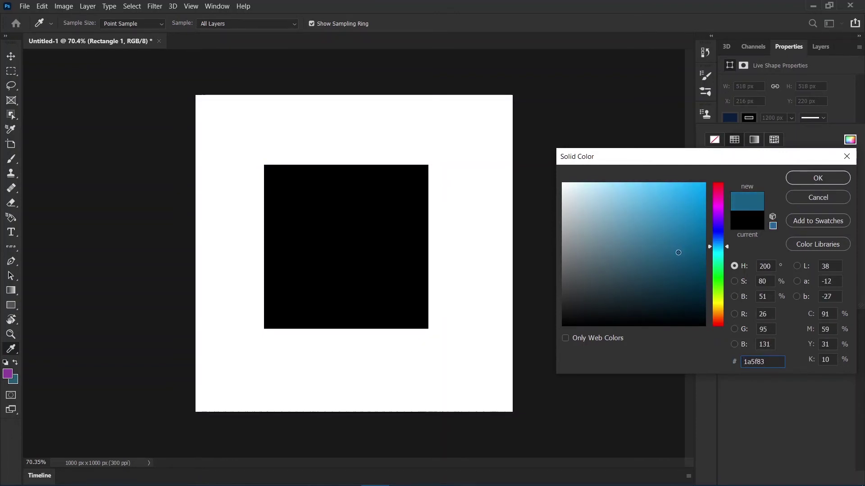
mouse_move(717, 249)
mouse_down()
mouse_move(661, 242)
mouse_move(655, 224)
mouse_move(685, 229)
mouse_up()
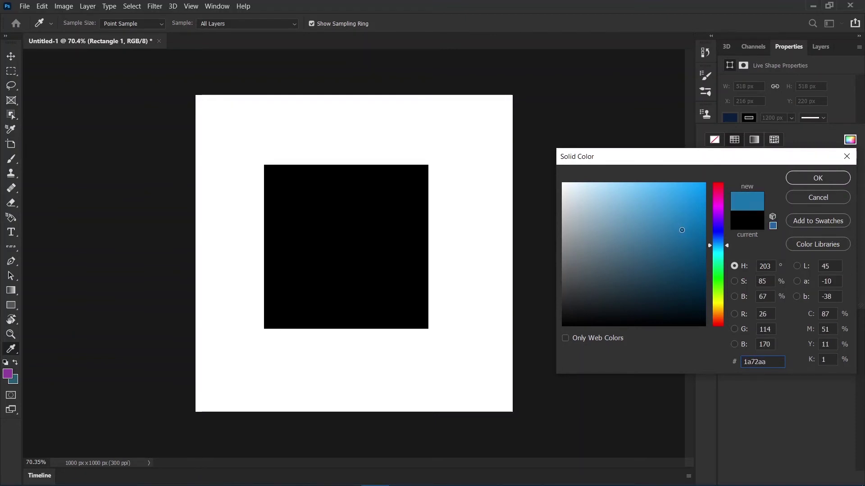
click(831, 177)
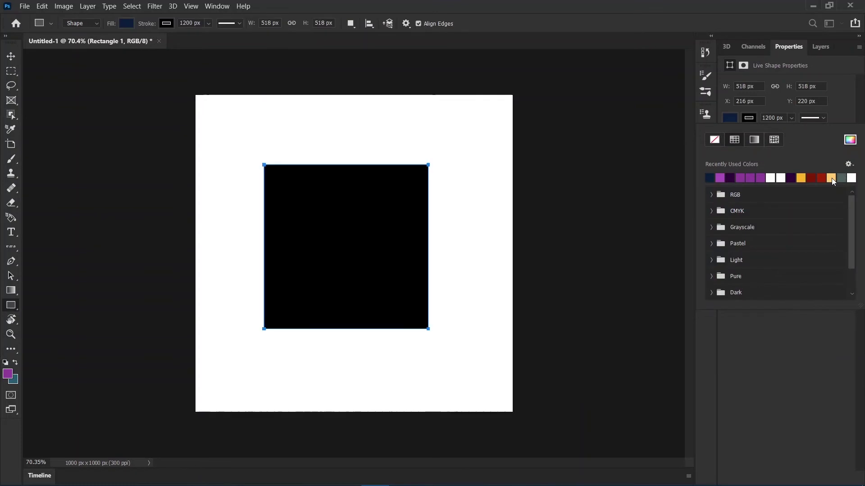
Set the border width to 15.6 px and refine its colour to #1d81ab.
click(788, 117)
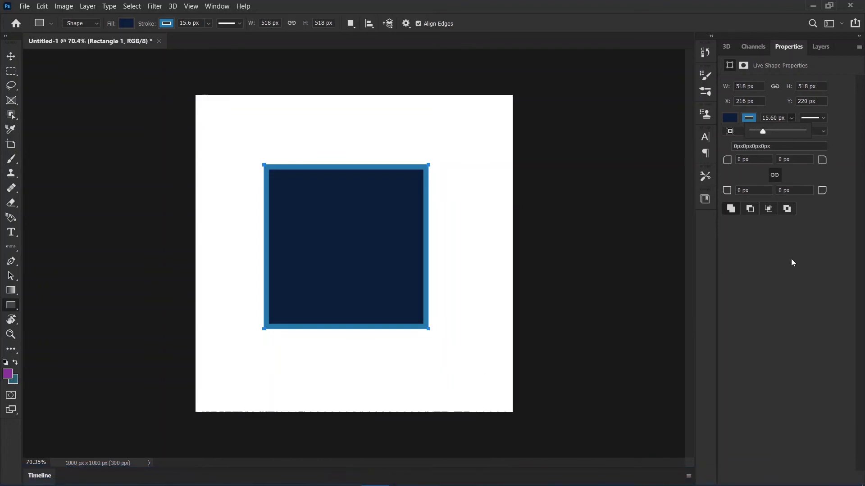
click(746, 118)
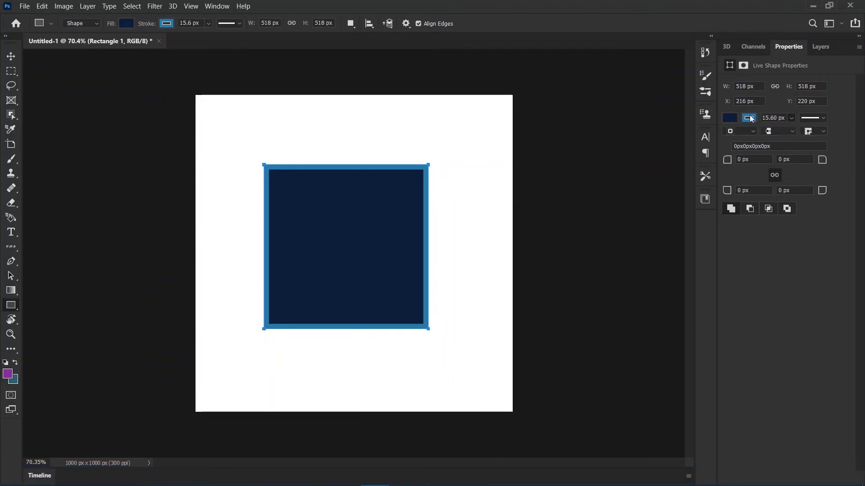
click(842, 142)
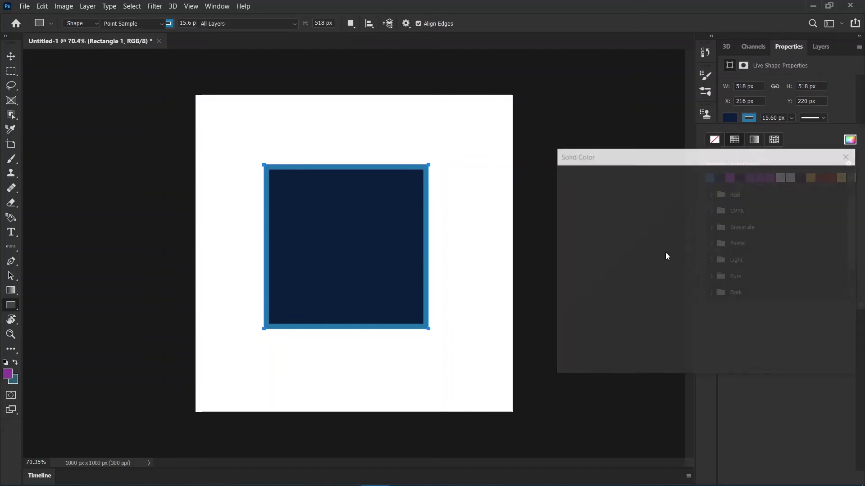
drag(721, 246, 715, 248)
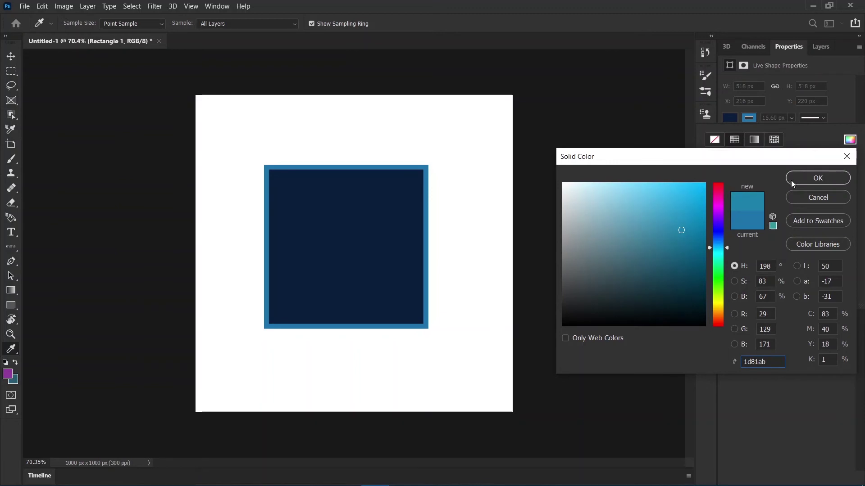
click(802, 175)
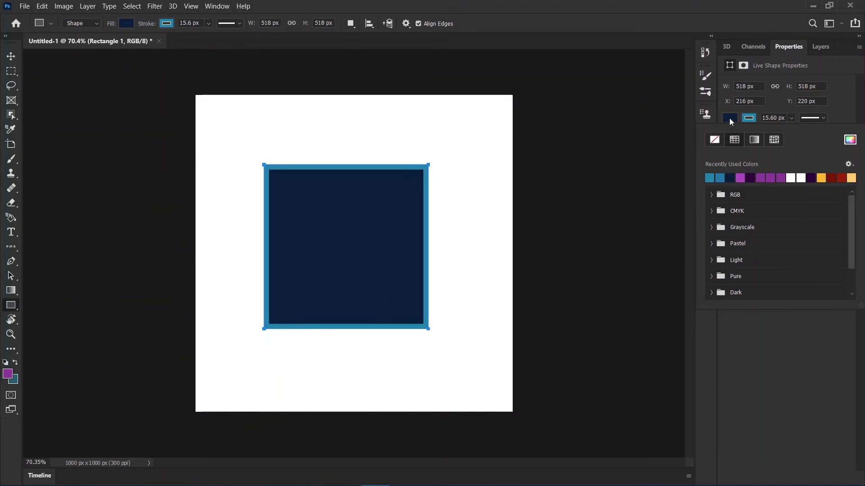
Add a new layer and eyedrop the border's teal as the text colour.
click(824, 50)
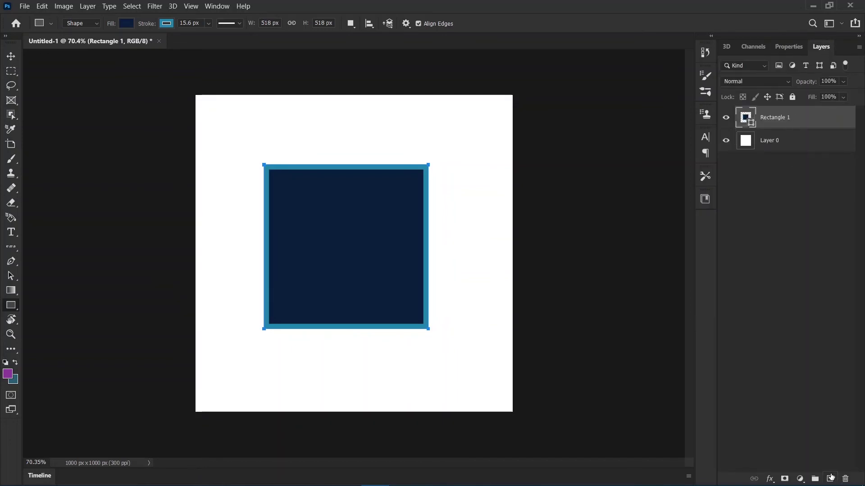
click(831, 478)
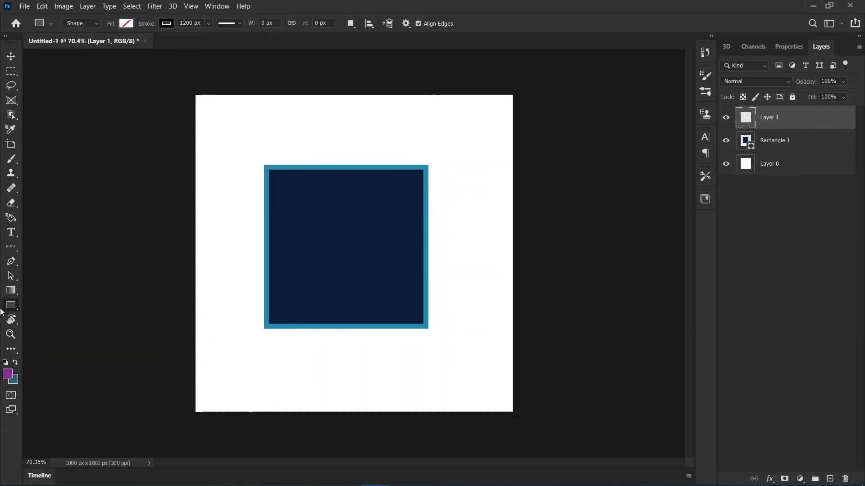
click(6, 234)
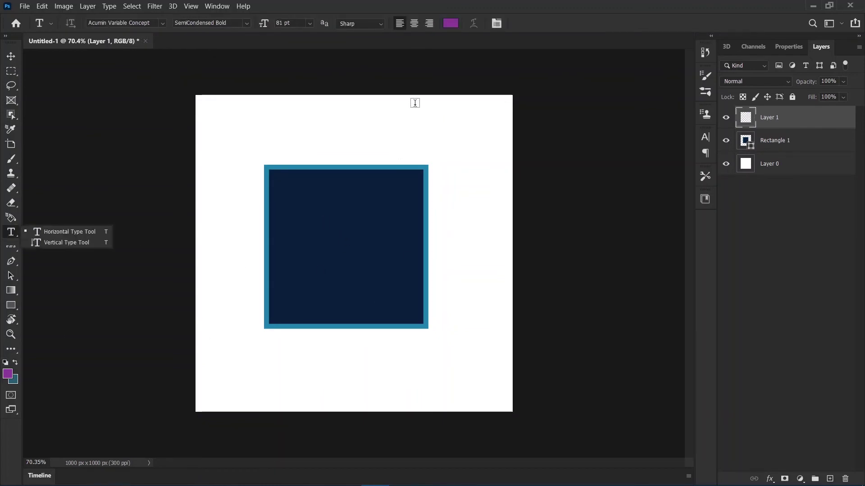
click(448, 24)
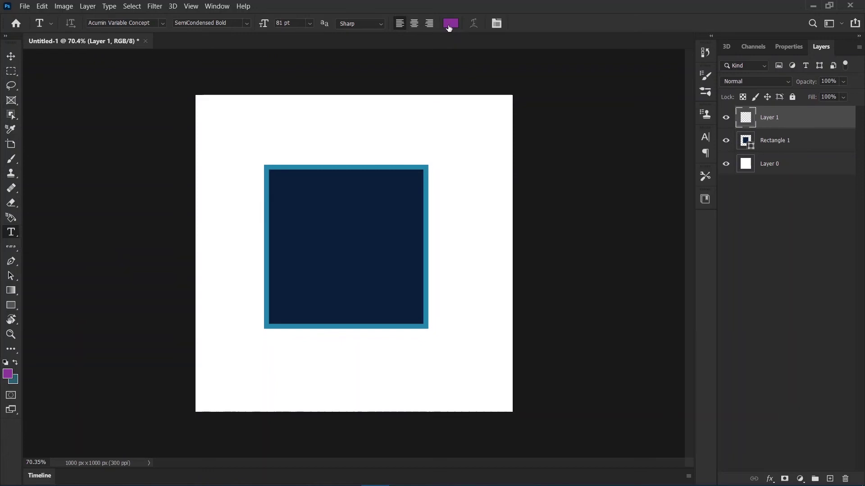
click(380, 198)
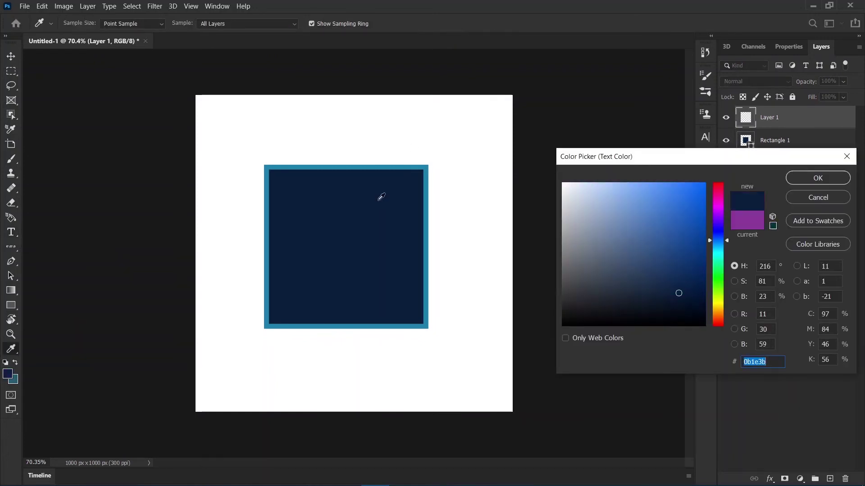
click(390, 165)
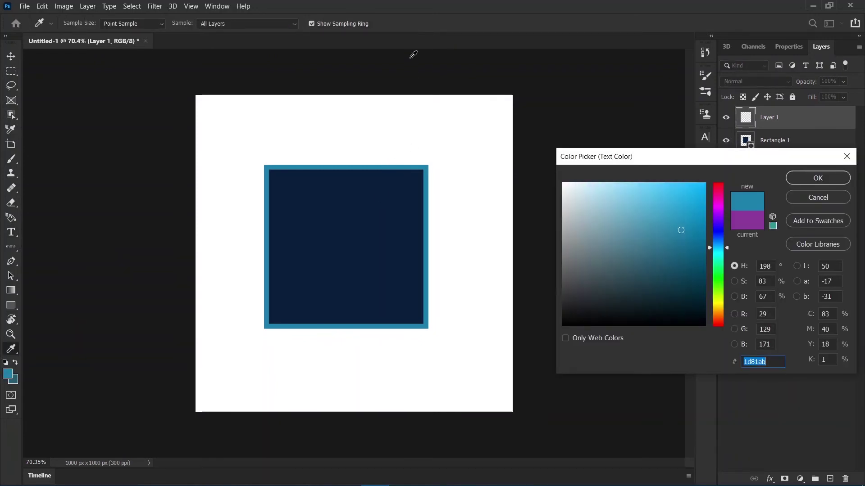
click(798, 178)
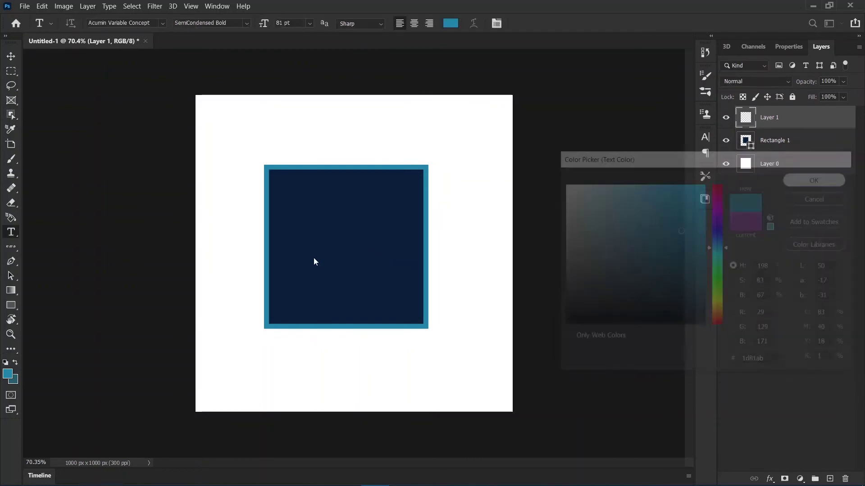
Type Ps and move it into the centre of the navy square.
click(329, 222)
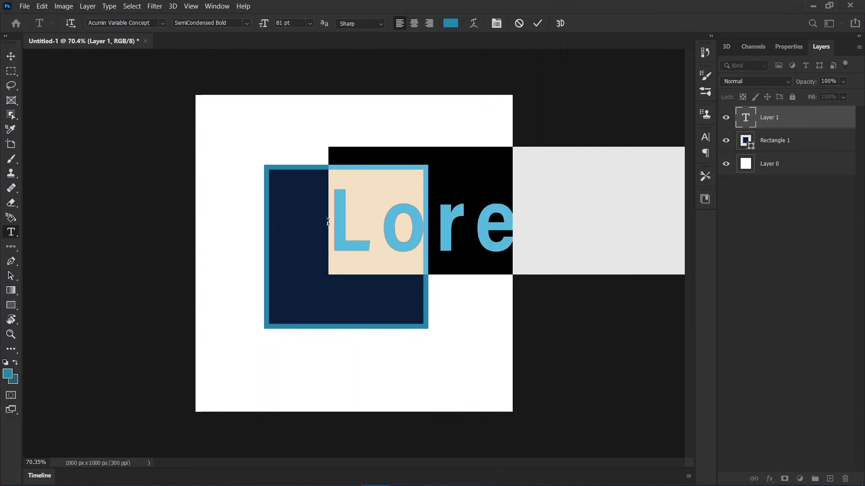
text(P)
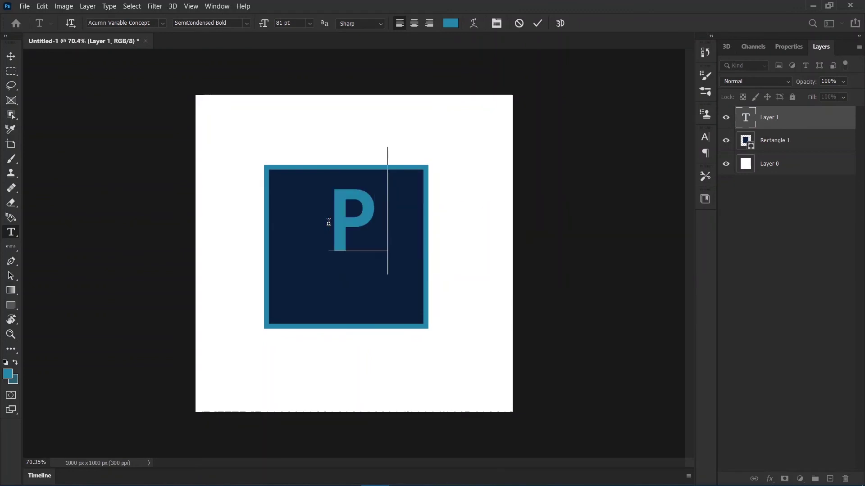
text(s)
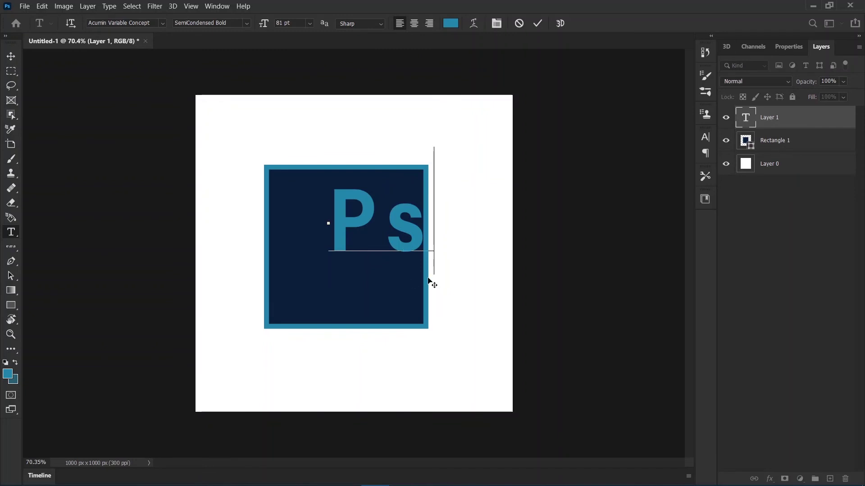
drag(431, 282, 400, 308)
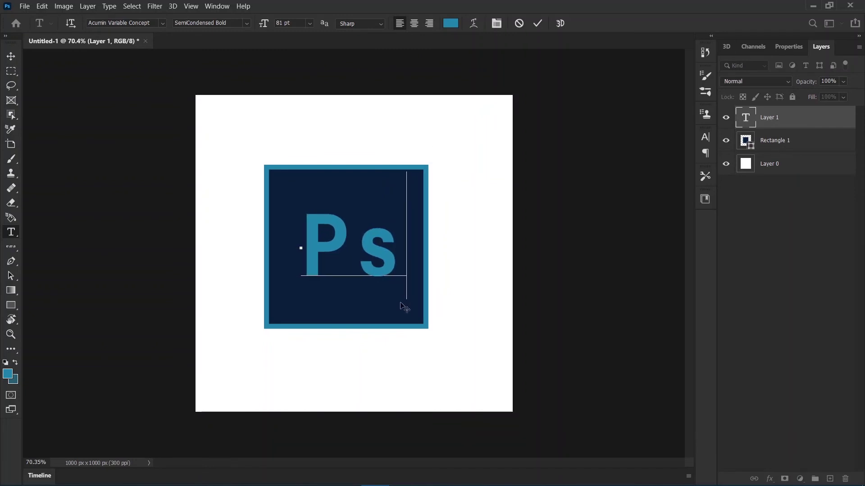
click(362, 257)
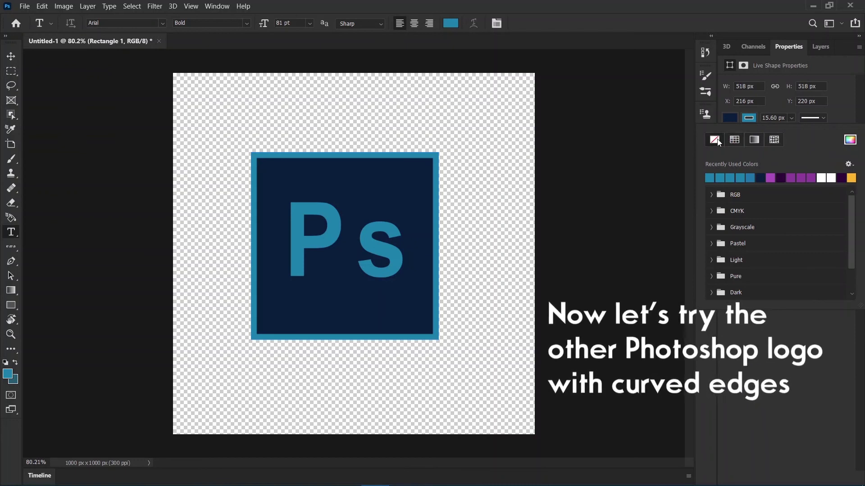
Remove the square's border and drag its corner handles to begin rounding.
click(716, 141)
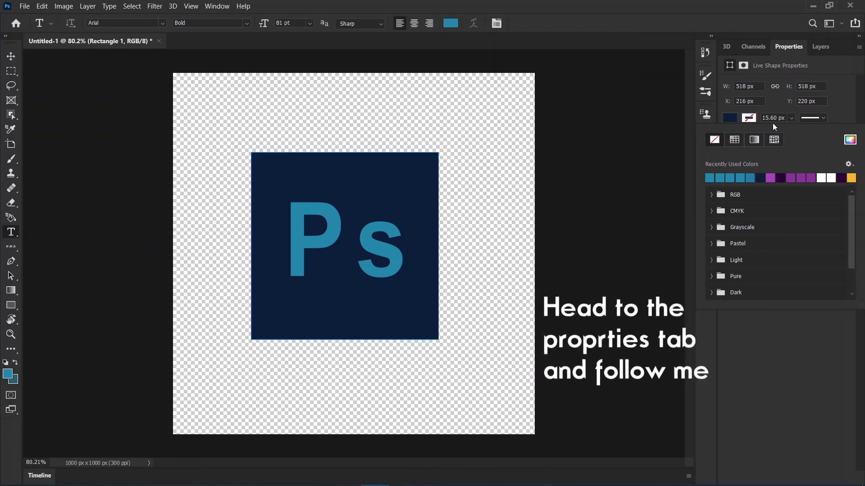
click(753, 121)
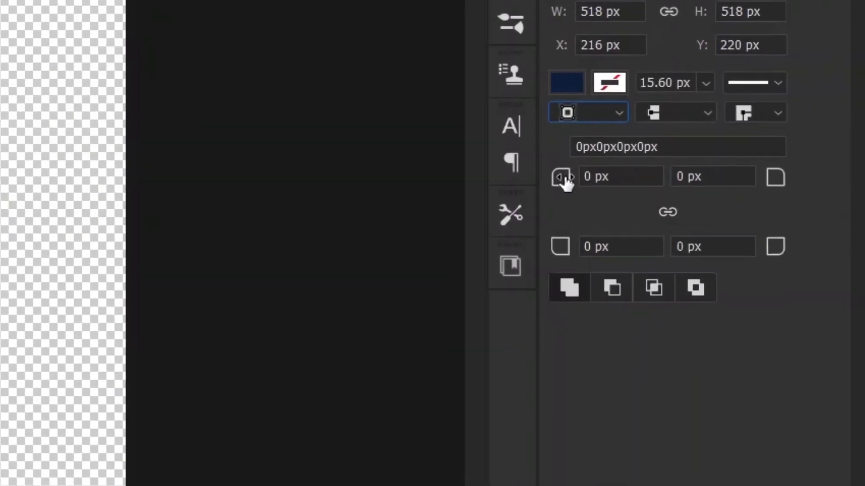
drag(565, 180, 626, 182)
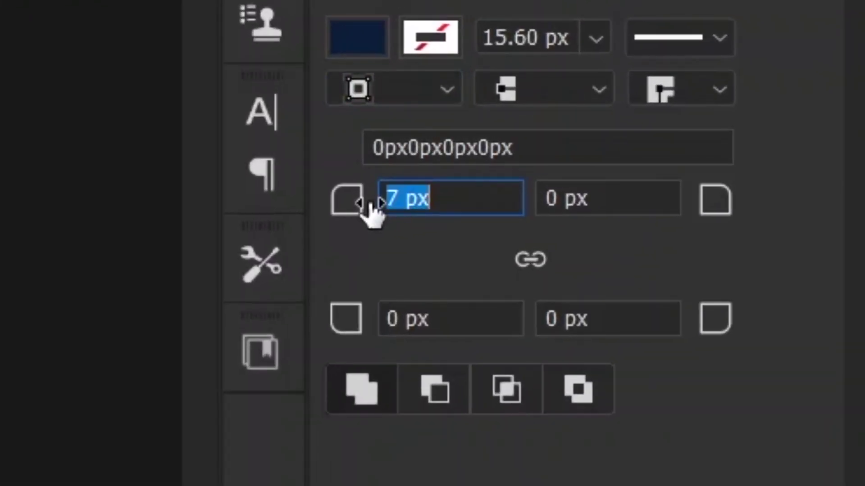
drag(460, 209, 486, 211)
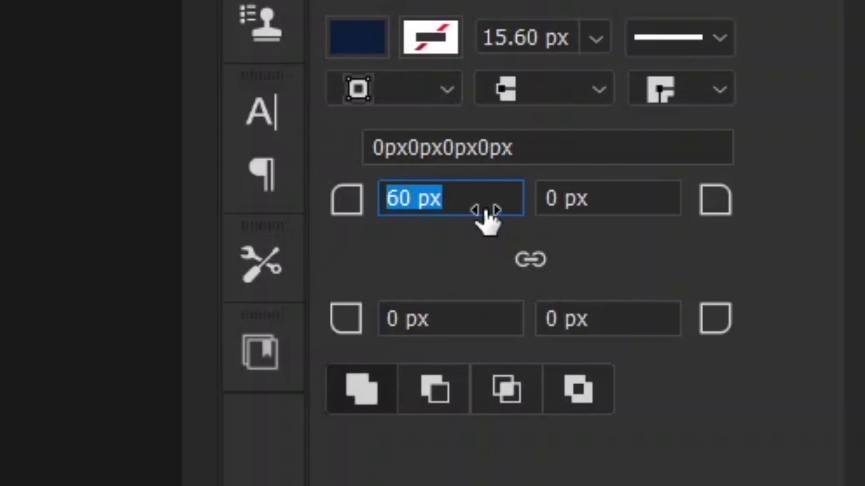
mouse_move(486, 211)
mouse_down()
mouse_move(594, 231)
mouse_move(569, 235)
mouse_up()
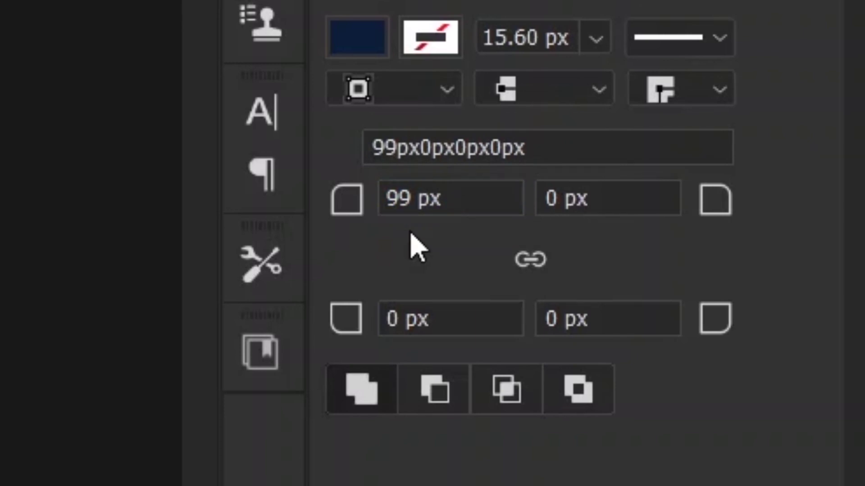
Set the top-left corner radius to 100 px.
click(405, 198)
drag(420, 202, 371, 205)
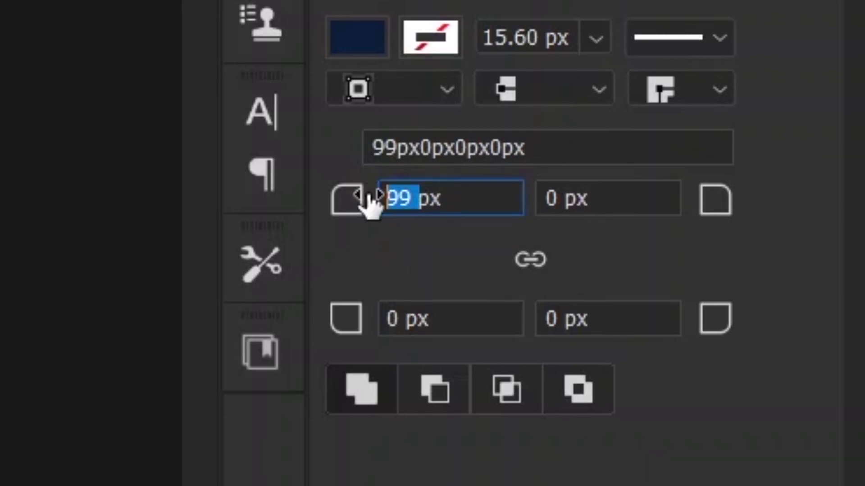
click(370, 205)
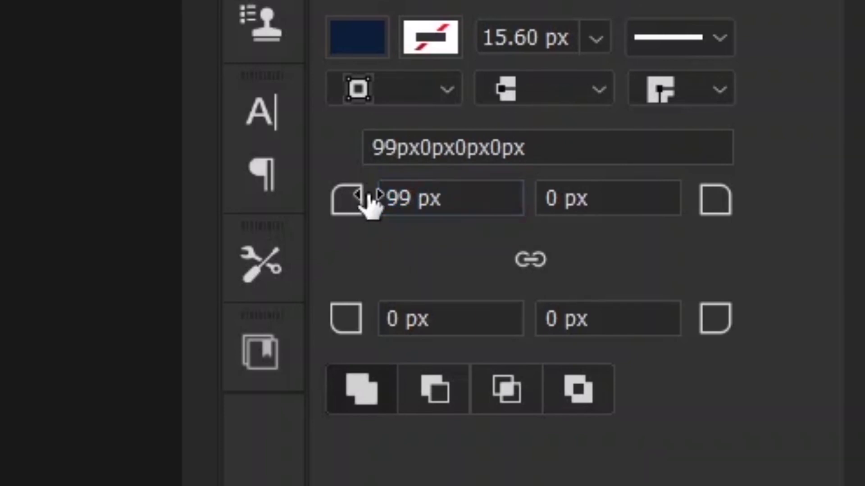
drag(422, 198, 355, 211)
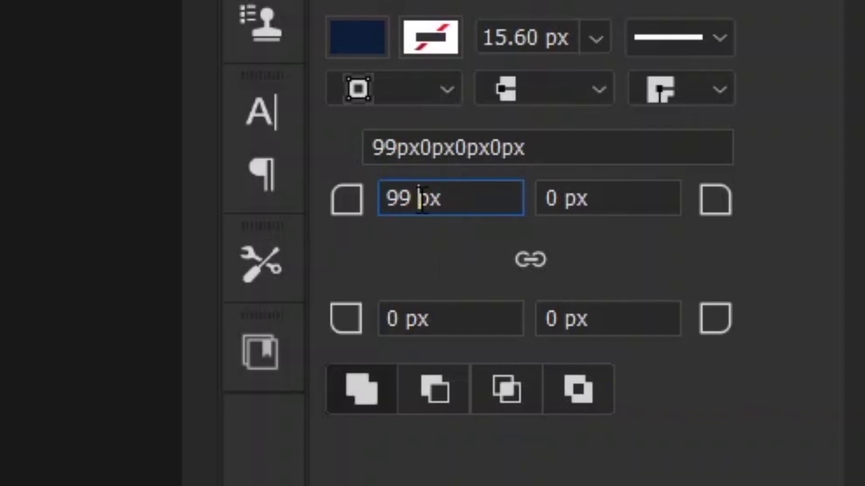
click(356, 212)
double_click(411, 198)
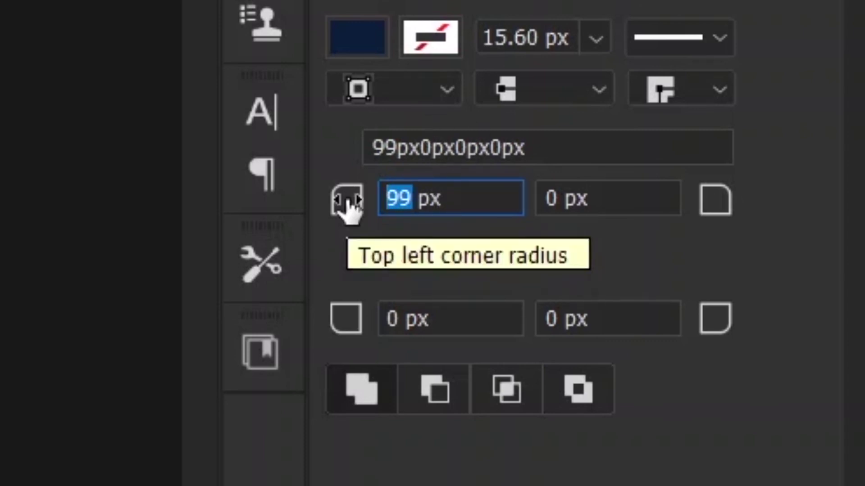
text(100)
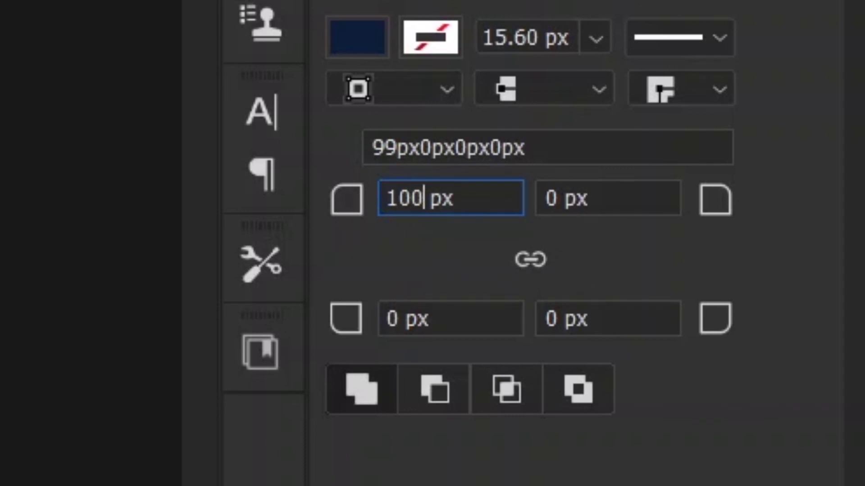
key(Return)
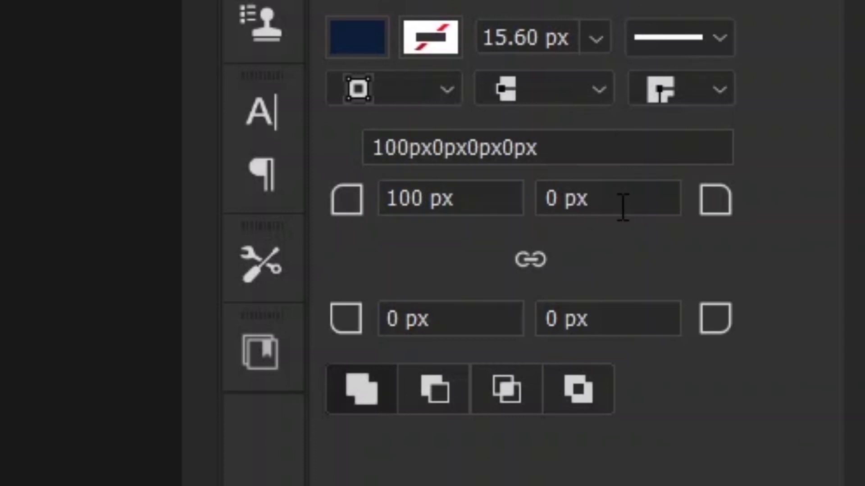
click(496, 201)
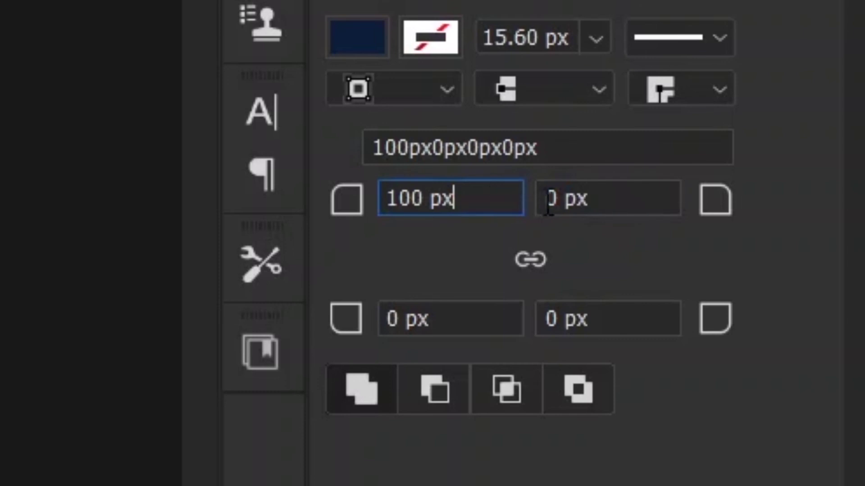
Set the top-right, bottom-left and bottom-right corner radii to 100 px each.
double_click(551, 200)
text(100)
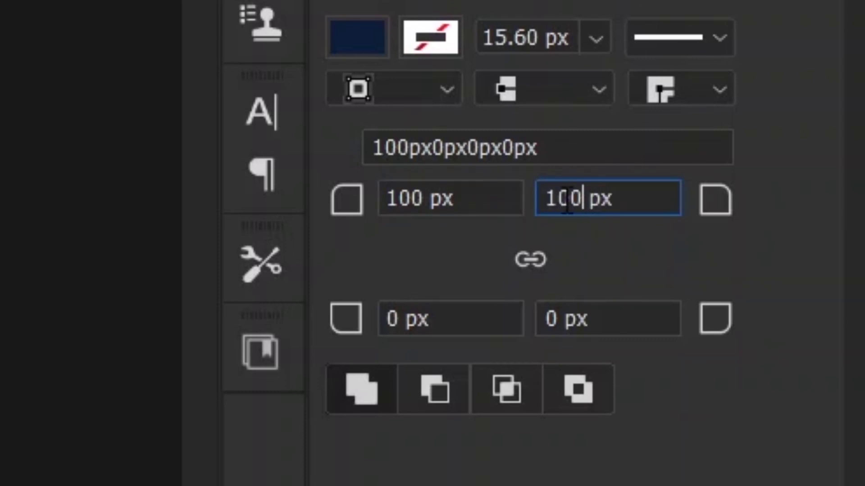
key(Return)
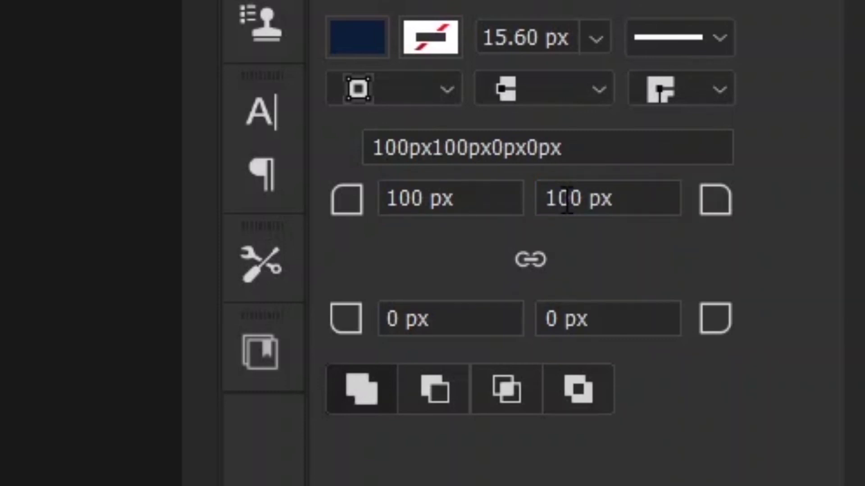
click(393, 322)
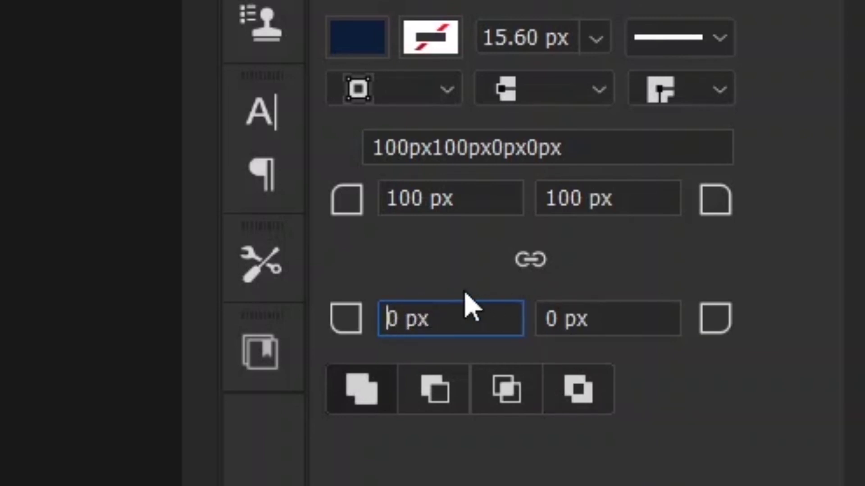
drag(399, 320, 373, 324)
text(10)
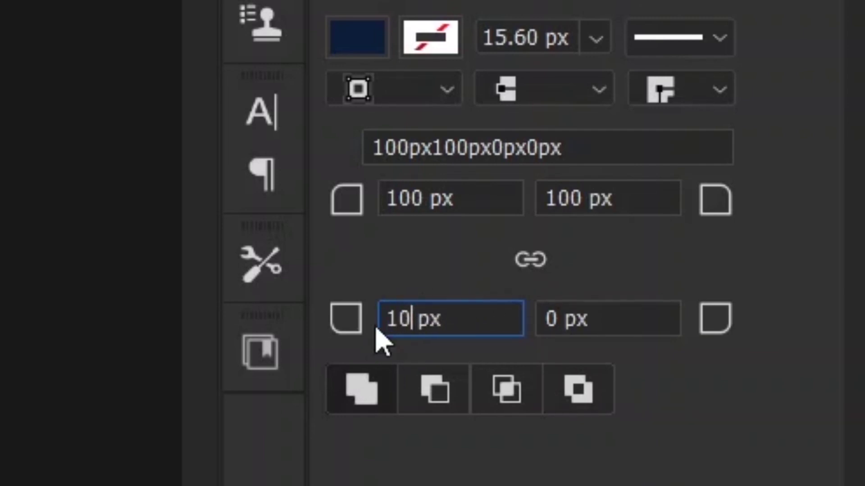
text(0)
key(Return)
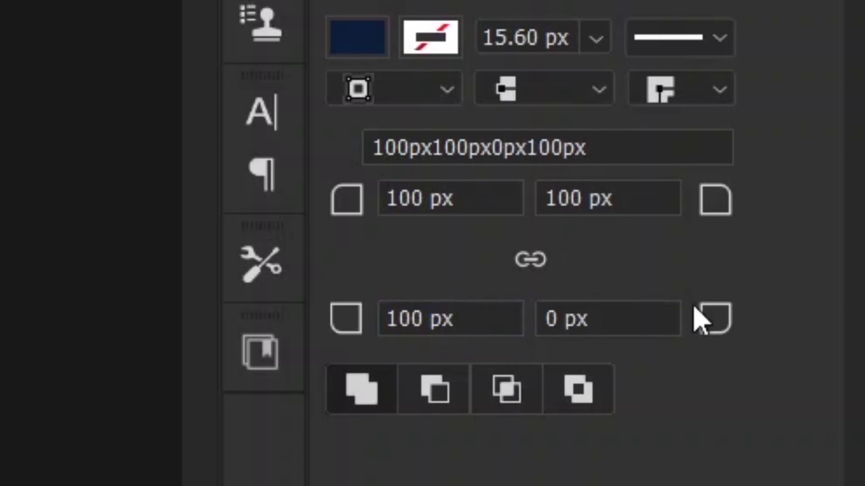
drag(565, 324, 505, 308)
text(1)
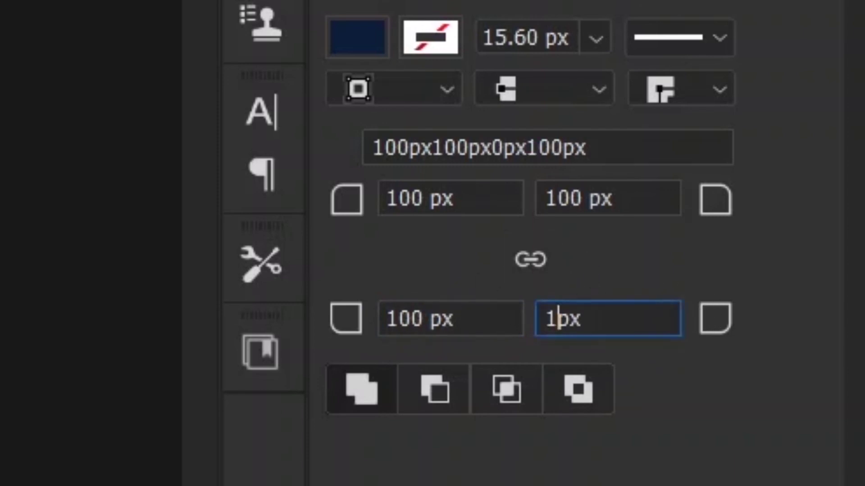
text(00)
key(Return)
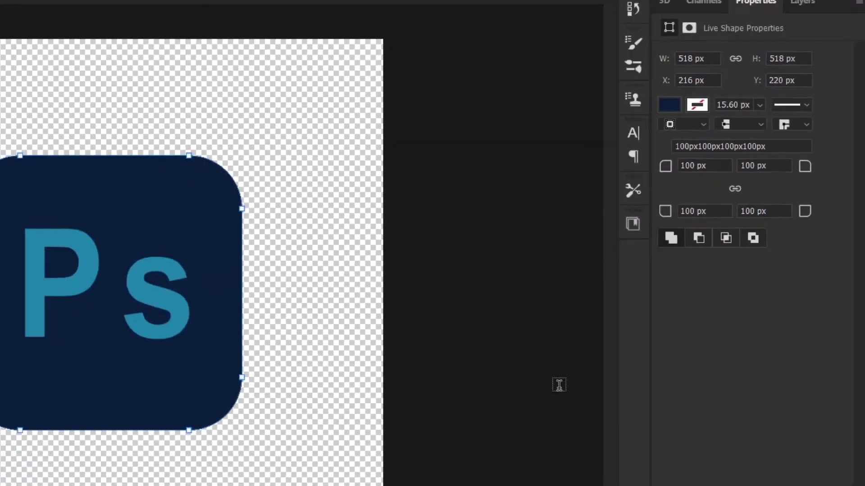
key(ctrl+shift+s)
Pick PNG from the Save as type dropdown.
click(382, 223)
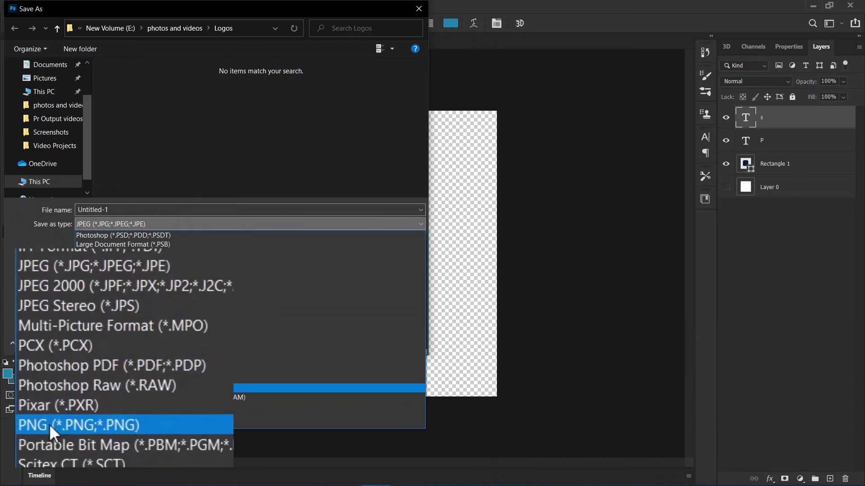
click(132, 388)
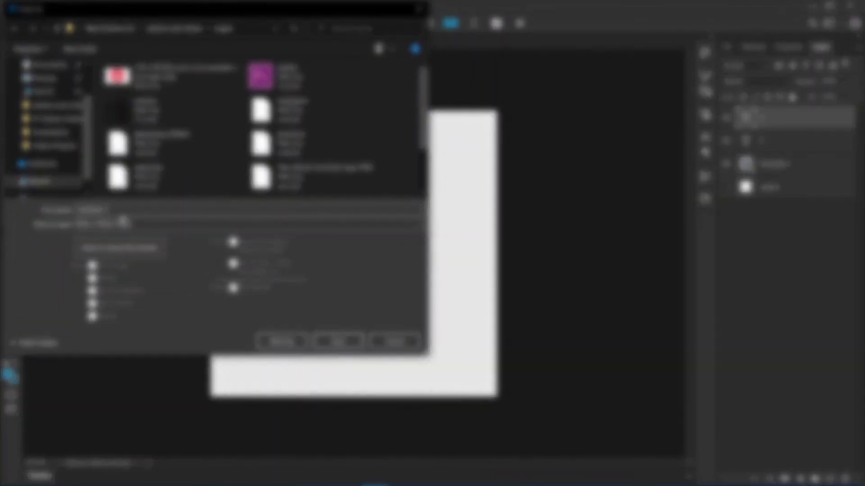